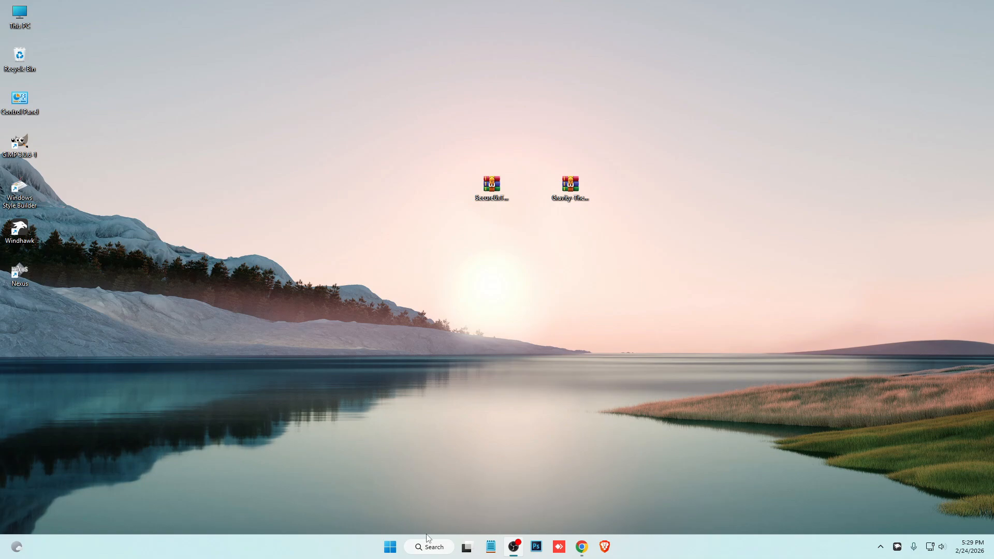
Create a system restore point described as "win11" for Local Disk (C:), then close System Properties
{"action": "left_click", "coordinate": [427, 546]}
{"action": "type", "text": "create"}
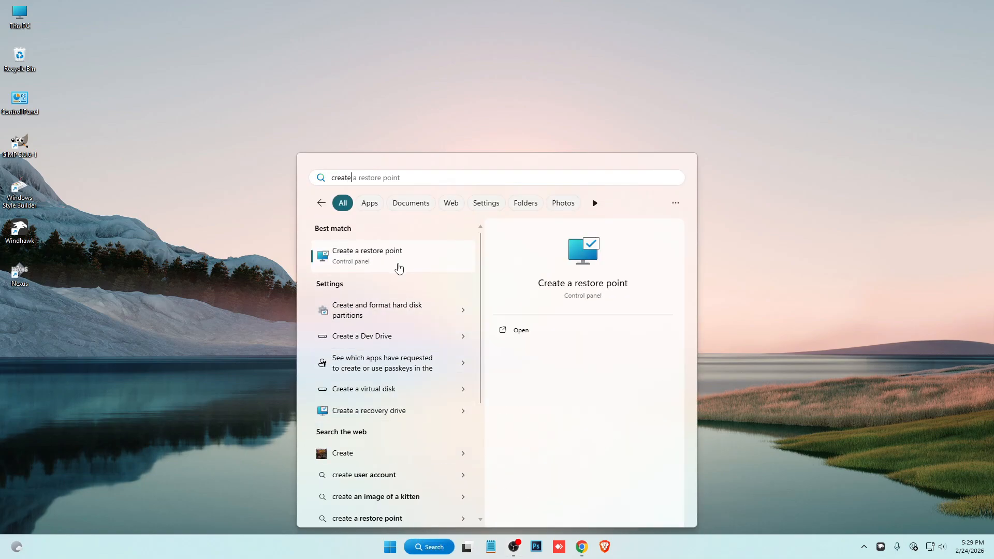
{"action": "left_click", "coordinate": [395, 268]}
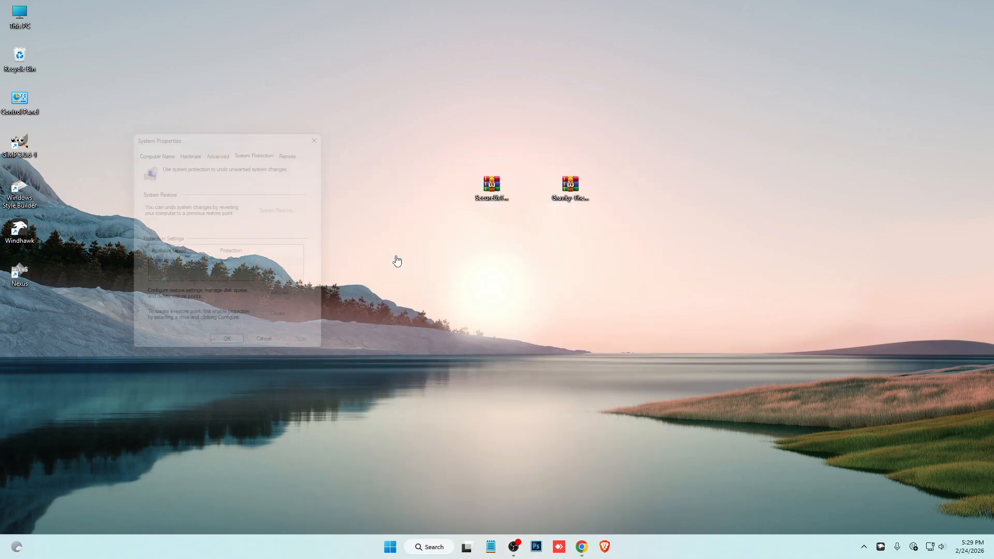
{"action": "left_click", "coordinate": [211, 274]}
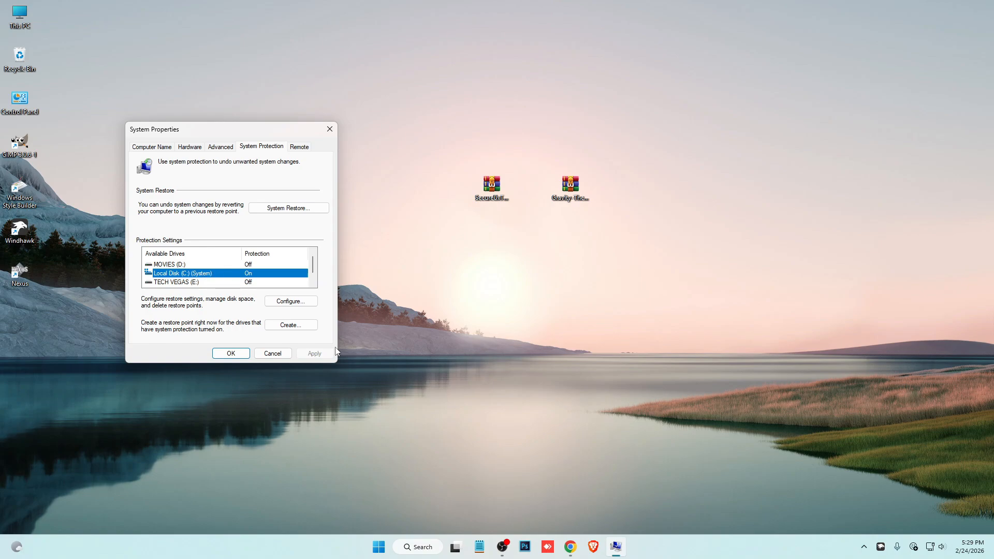
{"action": "left_click", "coordinate": [302, 326]}
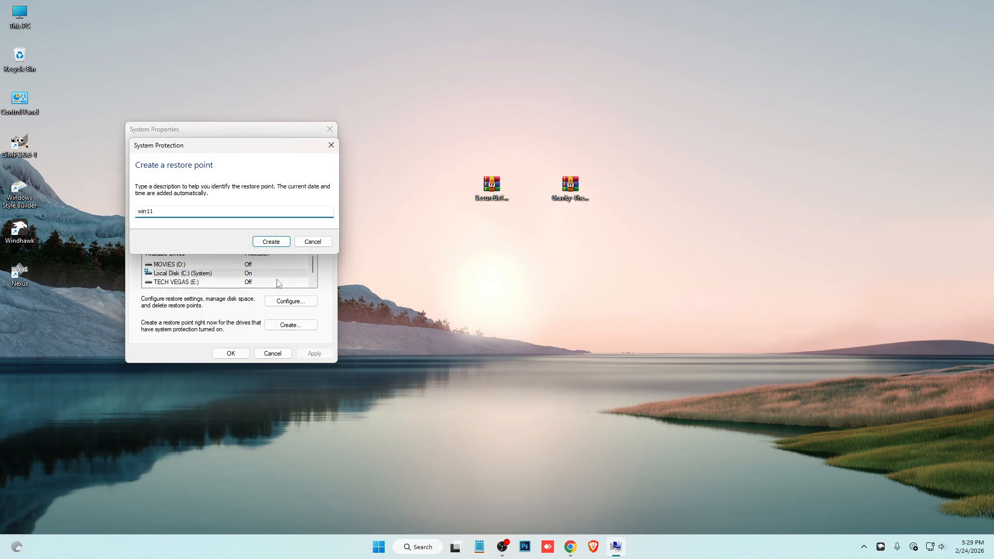
{"action": "left_click", "coordinate": [280, 243]}
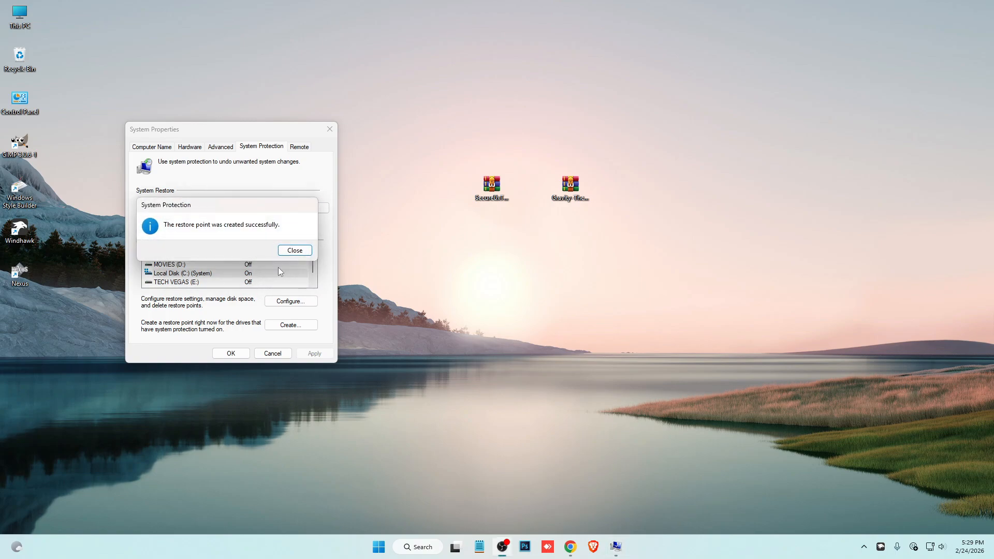
{"action": "left_click", "coordinate": [294, 250]}
{"action": "left_click", "coordinate": [231, 353]}
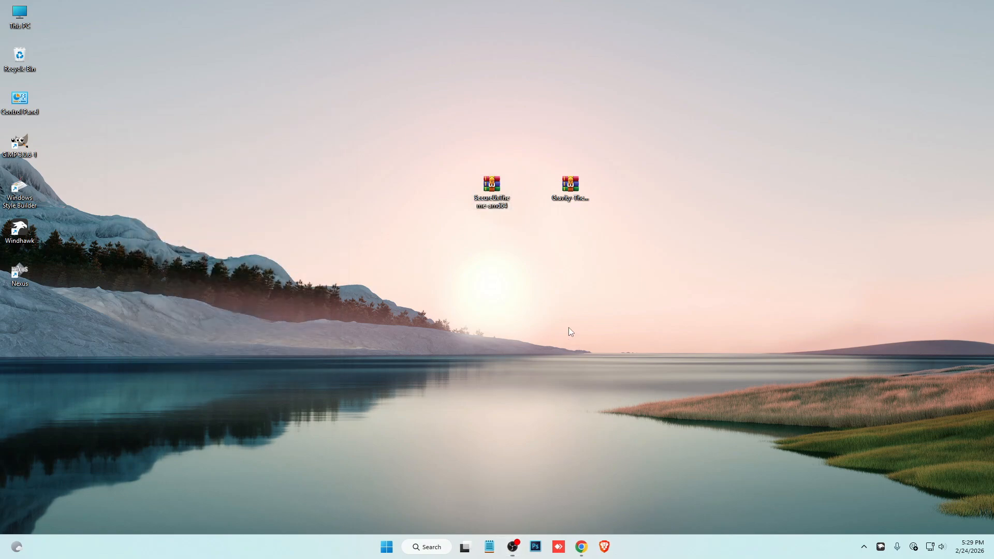
Extract the SecureUxTheme-amd64 archive to its own folder on the desktop
{"action": "left_click_drag", "start_coordinate": [436, 166], "coordinate": [451, 181]}
{"action": "right_click", "coordinate": [455, 184]}
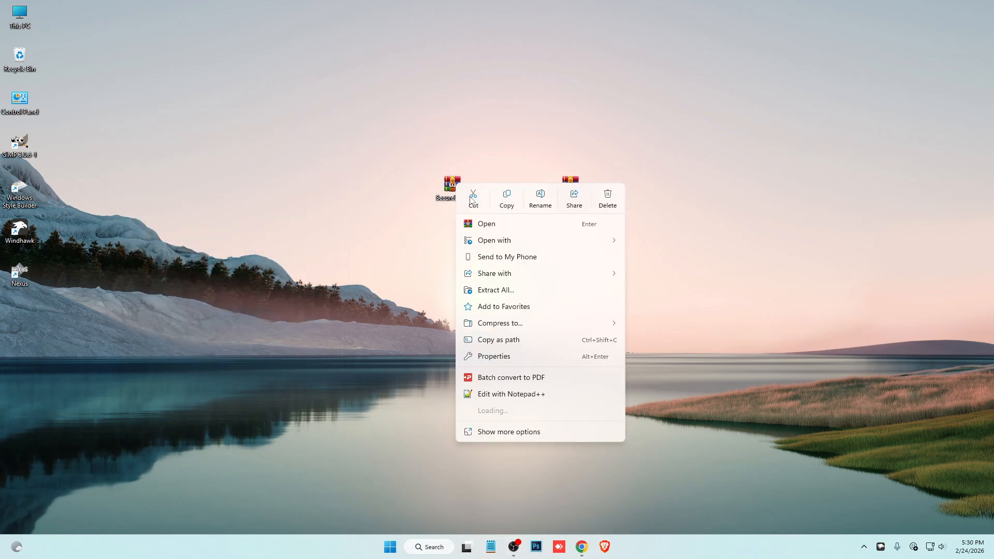
{"action": "mouse_move", "coordinate": [497, 411]}
{"action": "left_click", "coordinate": [647, 427]}
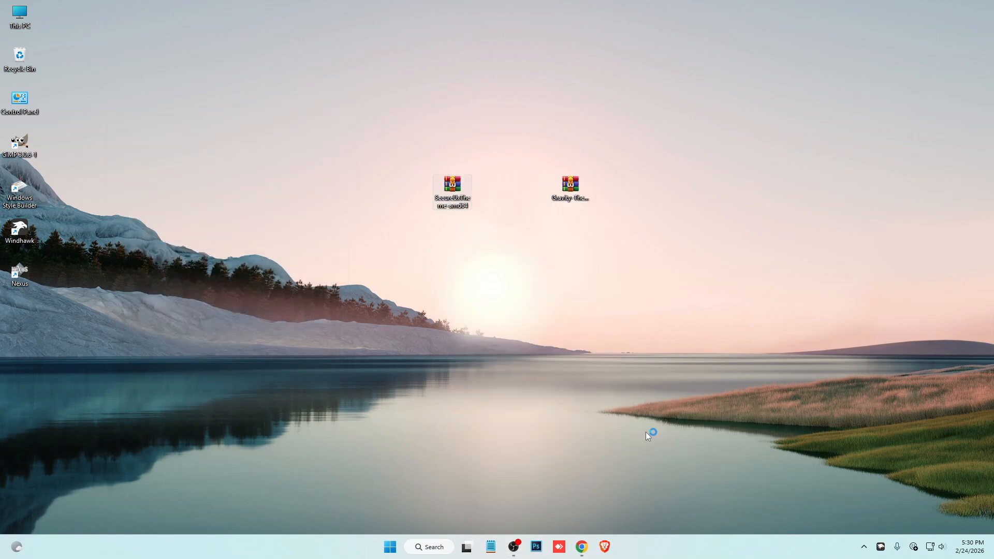
{"action": "left_click", "coordinate": [527, 391]}
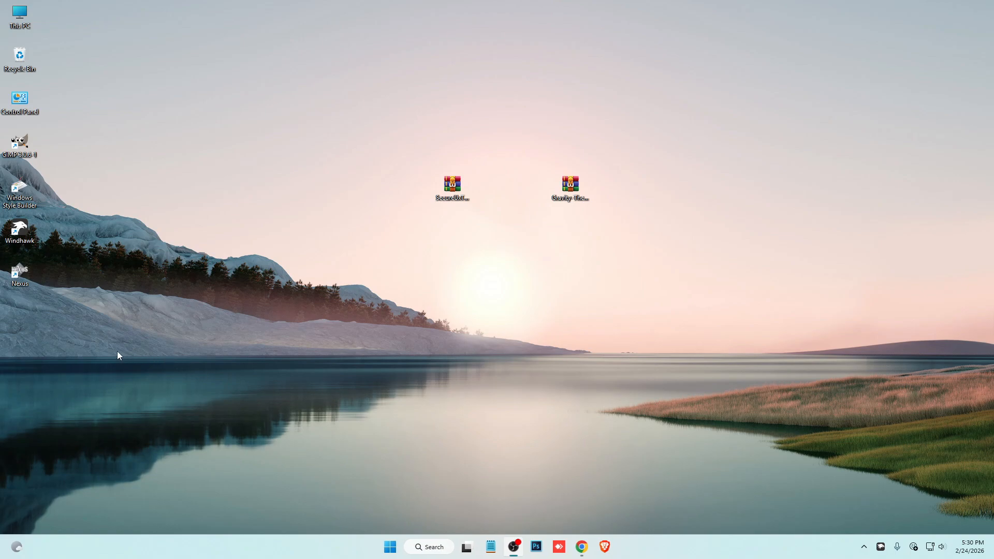
Move the extracted SecureUxTheme-amd64 folder from the desktop to the root of Local Disk (C:)
{"action": "right_click", "coordinate": [27, 323]}
{"action": "left_click", "coordinate": [48, 331]}
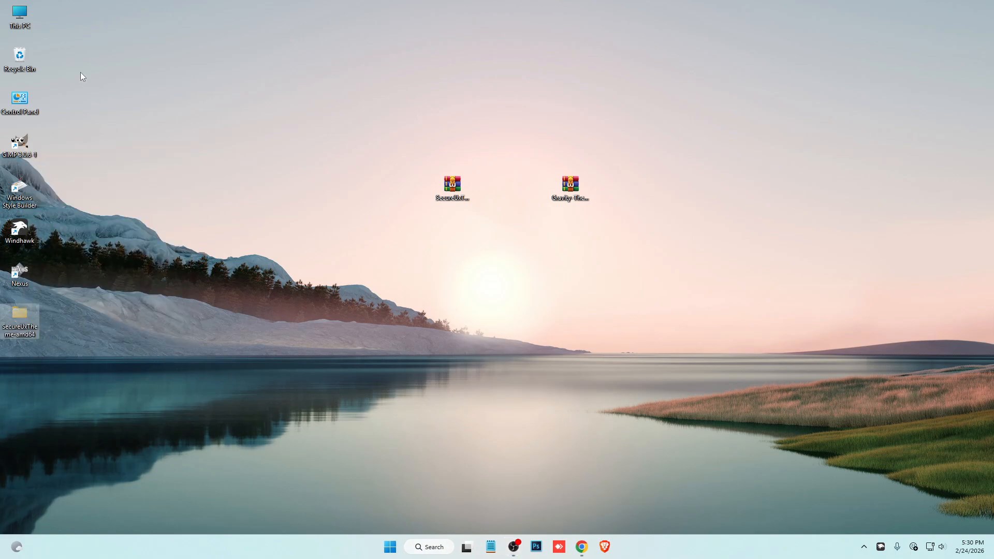
{"action": "double_click", "coordinate": [26, 11]}
{"action": "double_click", "coordinate": [281, 167]}
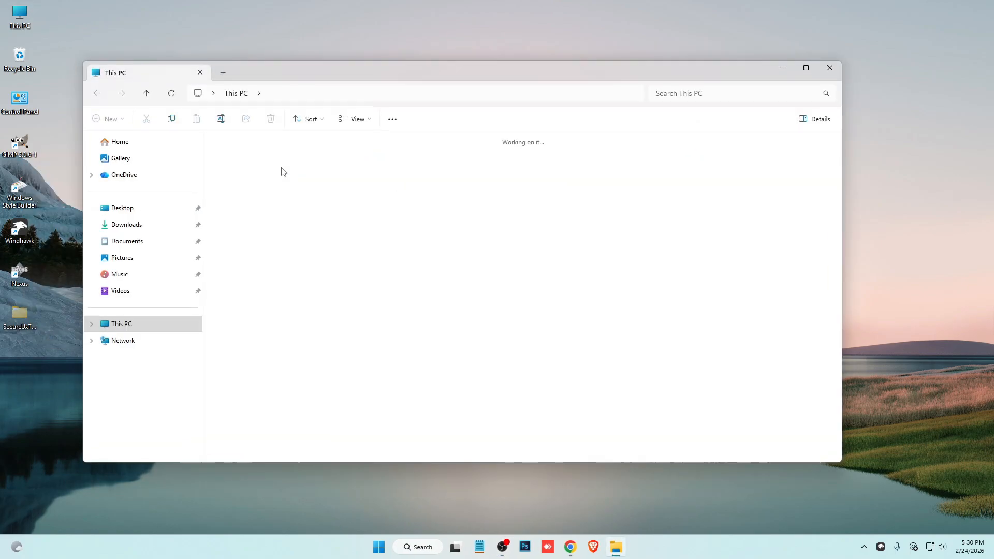
{"action": "right_click", "coordinate": [590, 280]}
{"action": "left_click", "coordinate": [604, 291]}
{"action": "left_click", "coordinate": [362, 313]}
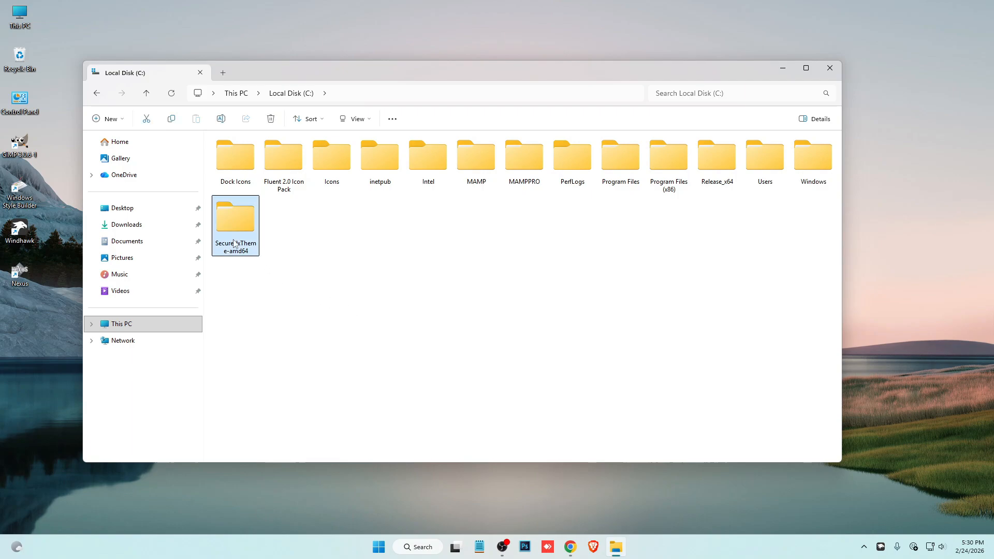
Run ThemeTool from the inner SecureUxTheme-amd64 folder as administrator and accept the warranty disclaimer
{"action": "double_click", "coordinate": [236, 220]}
{"action": "double_click", "coordinate": [261, 154]}
{"action": "left_click", "coordinate": [232, 213]}
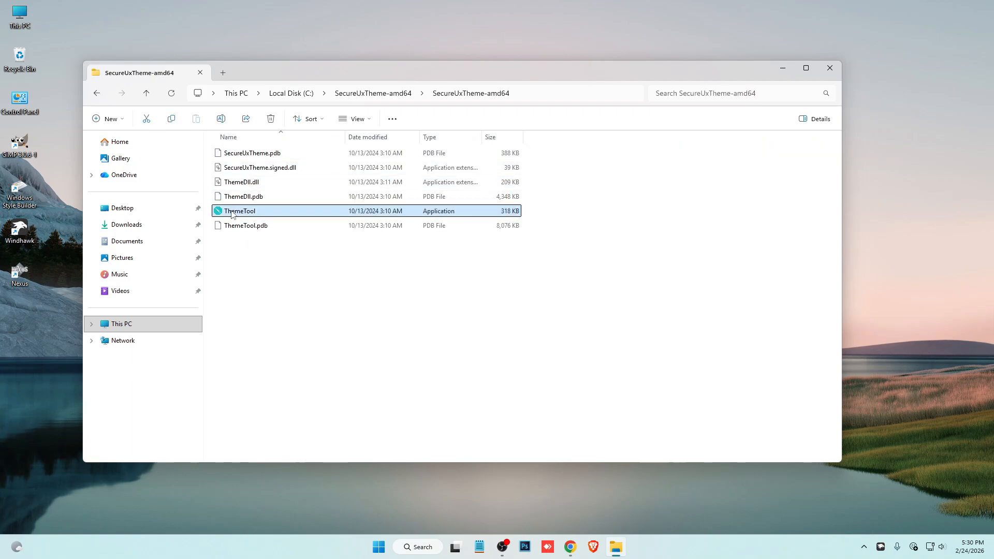
{"action": "right_click", "coordinate": [241, 214]}
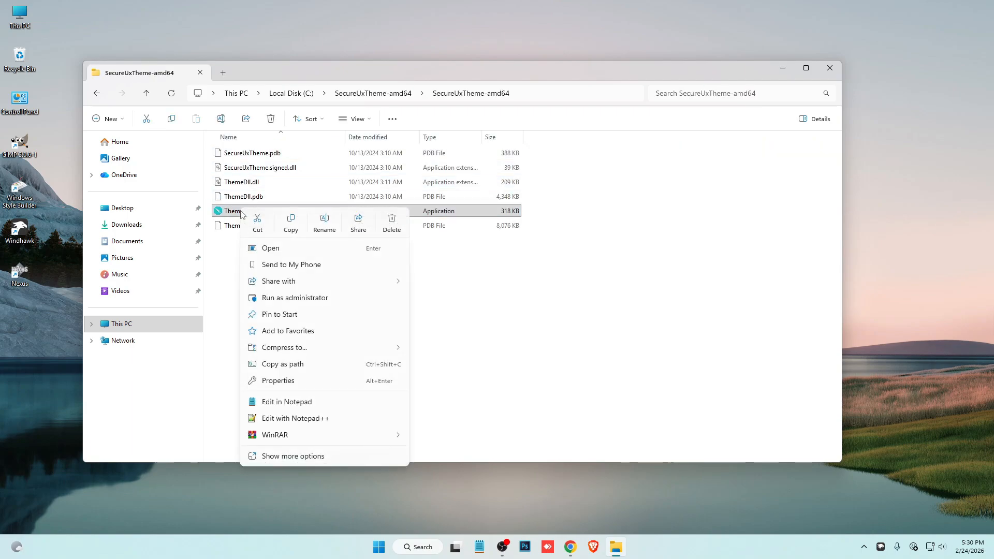
{"action": "left_click", "coordinate": [297, 298]}
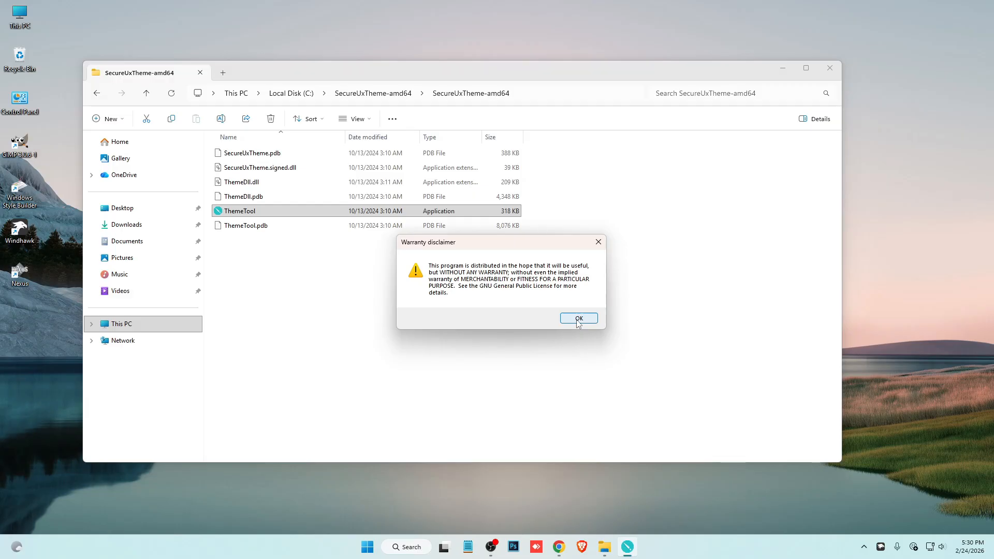
{"action": "left_click", "coordinate": [579, 318]}
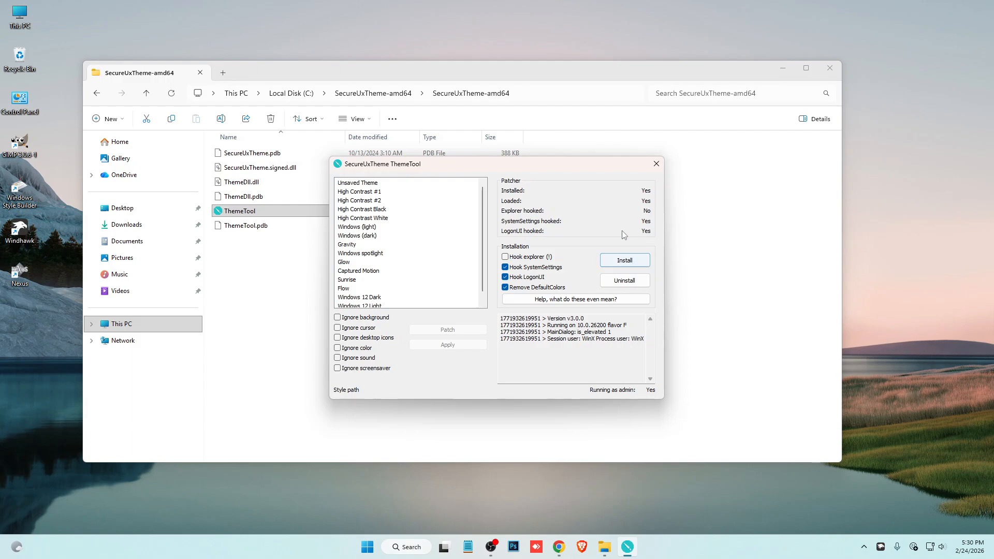
Install SecureUxTheme with Hook SystemSettings, Hook LogonUI and Remove DefaultColors enabled, and close ThemeTool and its folder window
{"action": "left_click", "coordinate": [616, 265]}
{"action": "left_click", "coordinate": [656, 163]}
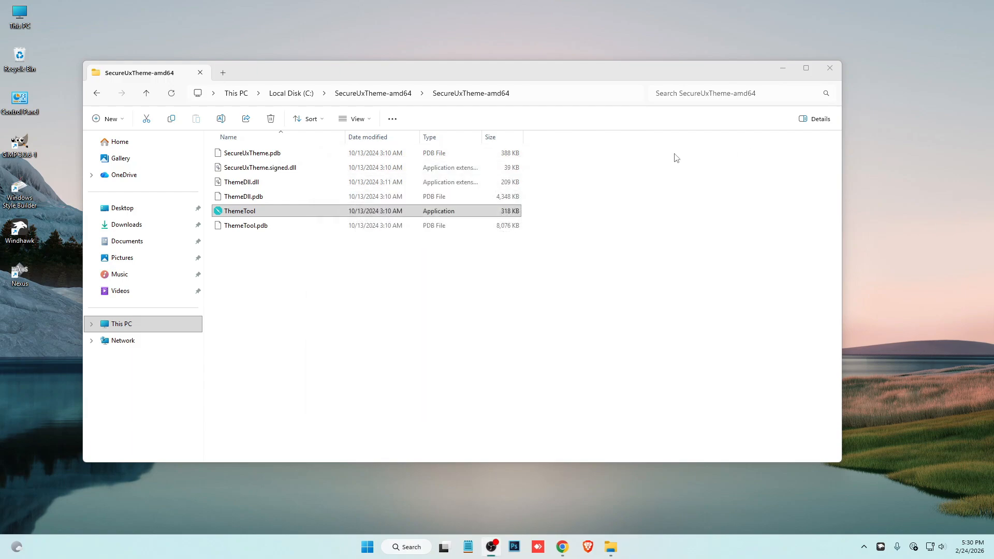
{"action": "left_click", "coordinate": [829, 68]}
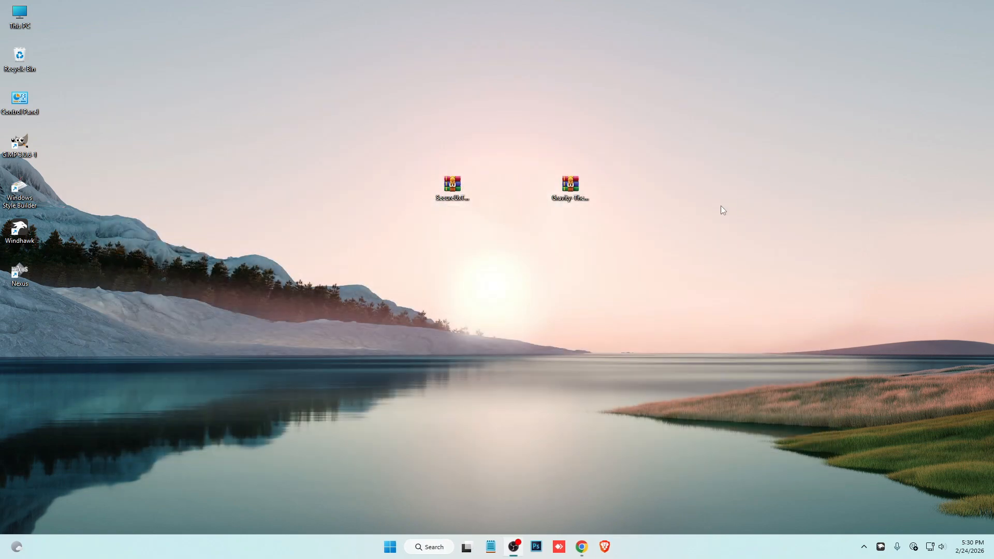
Extract the Gravity theme archive to a Gravity-Theme-For-Windows-11 folder on the desktop
{"action": "left_click_drag", "start_coordinate": [638, 138], "coordinate": [661, 142]}
{"action": "right_click", "coordinate": [660, 142]}
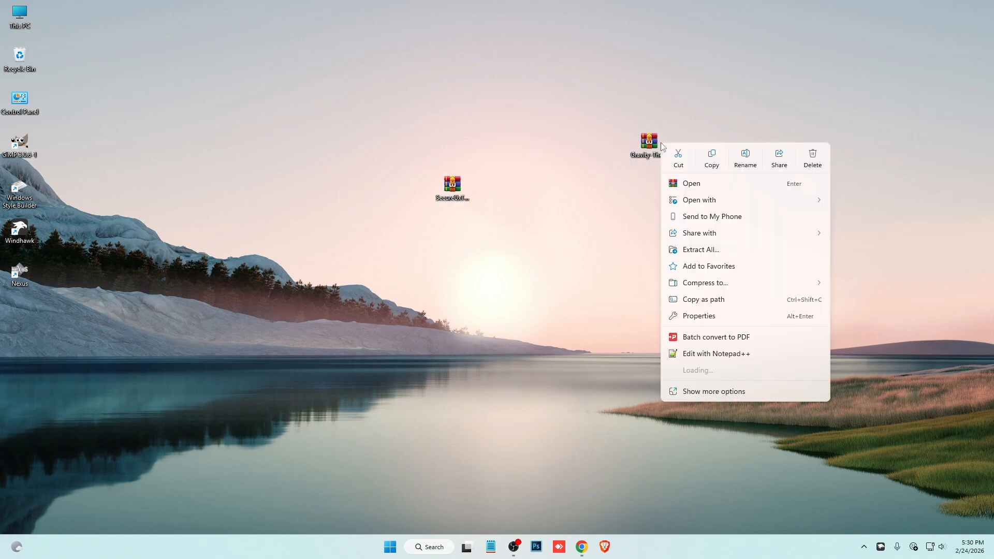
{"action": "mouse_move", "coordinate": [692, 376]}
{"action": "left_click", "coordinate": [574, 388]}
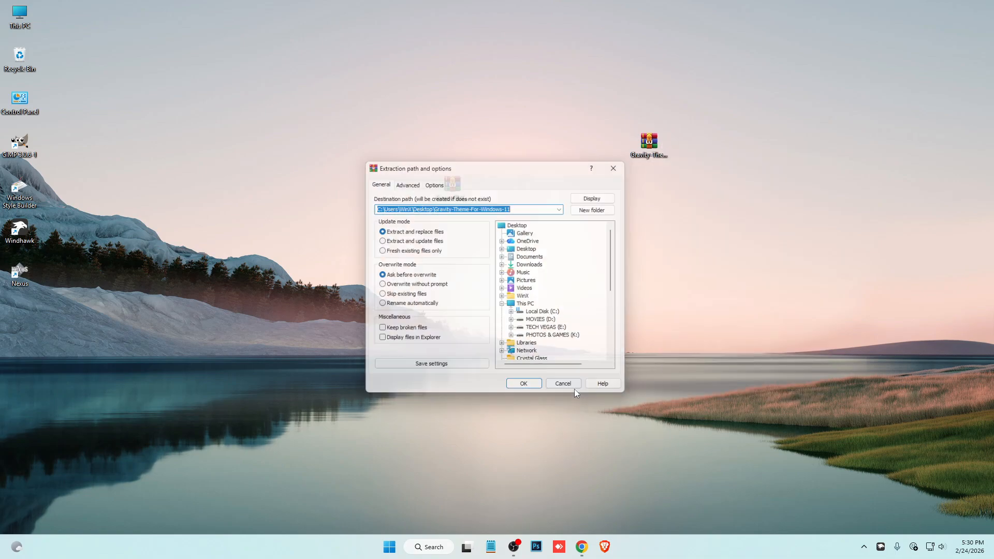
{"action": "left_click", "coordinate": [527, 391]}
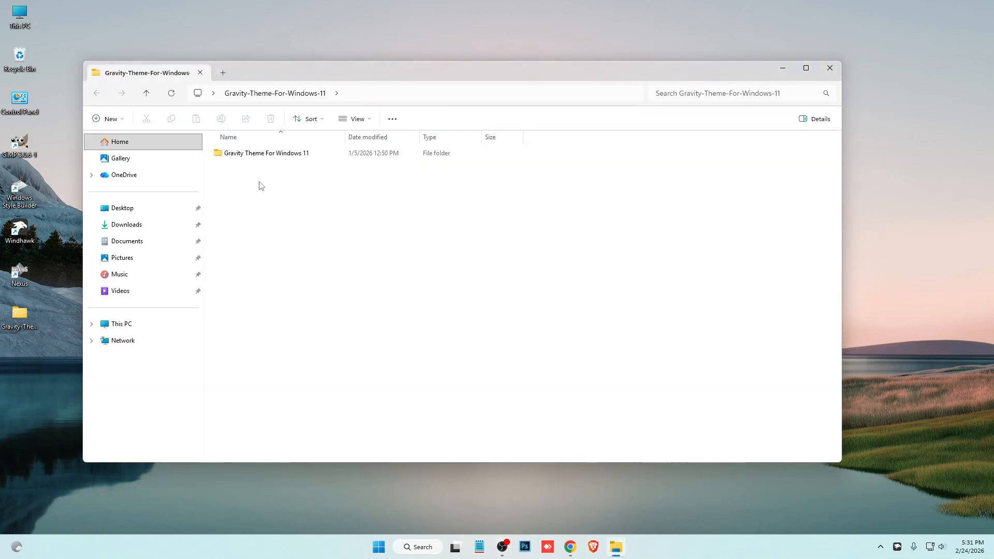
Copy the Gravity folder and the Gravity theme file from the extracted Gravity Theme For Windows 11 folder
{"action": "left_click", "coordinate": [264, 155]}
{"action": "double_click", "coordinate": [264, 155]}
{"action": "left_click_drag", "start_coordinate": [242, 188], "coordinate": [262, 150]}
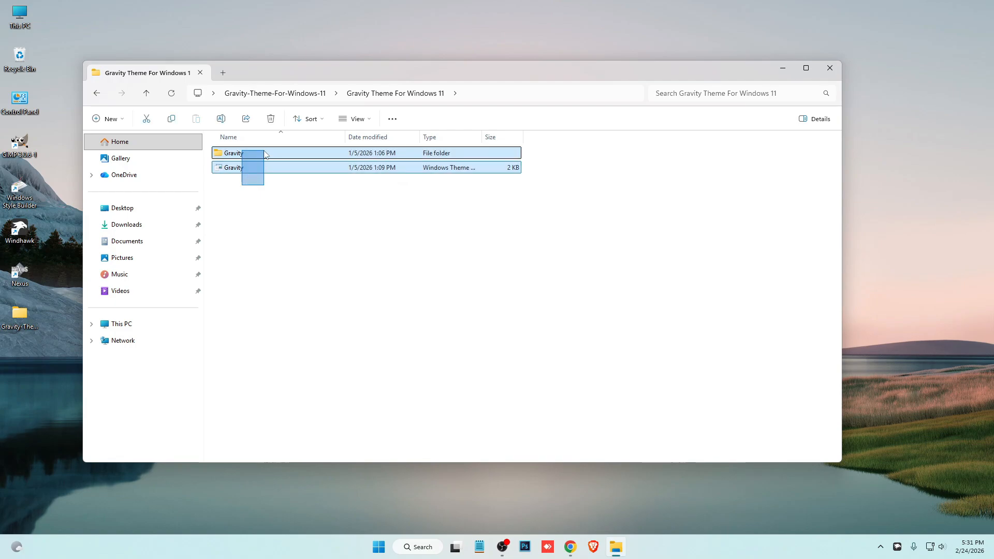
{"action": "right_click", "coordinate": [264, 151]}
{"action": "left_click", "coordinate": [315, 164]}
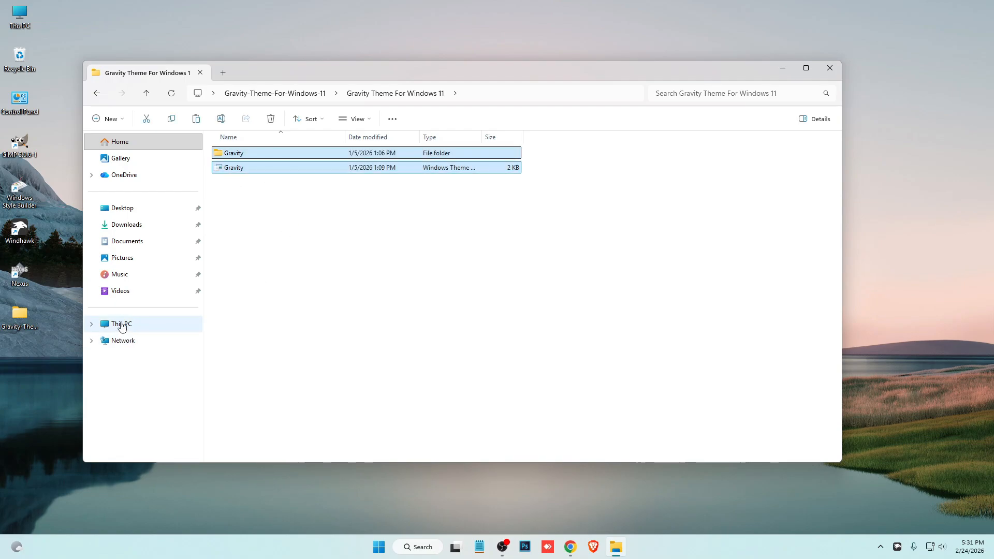
Paste the copied Gravity folder and theme file into C:\Windows\Resources\Themes, granting permission to copy
{"action": "left_click", "coordinate": [120, 324]}
{"action": "double_click", "coordinate": [262, 164]}
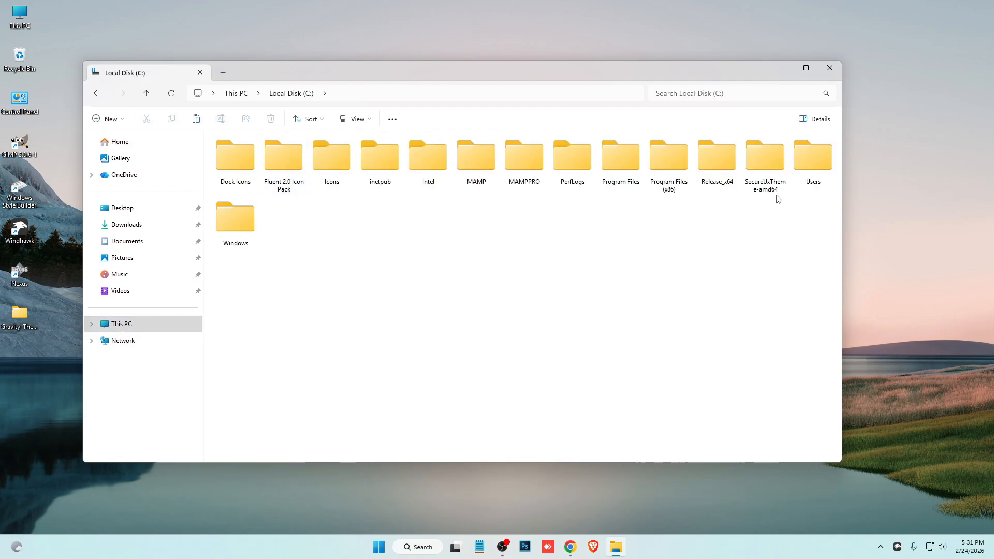
{"action": "double_click", "coordinate": [258, 234]}
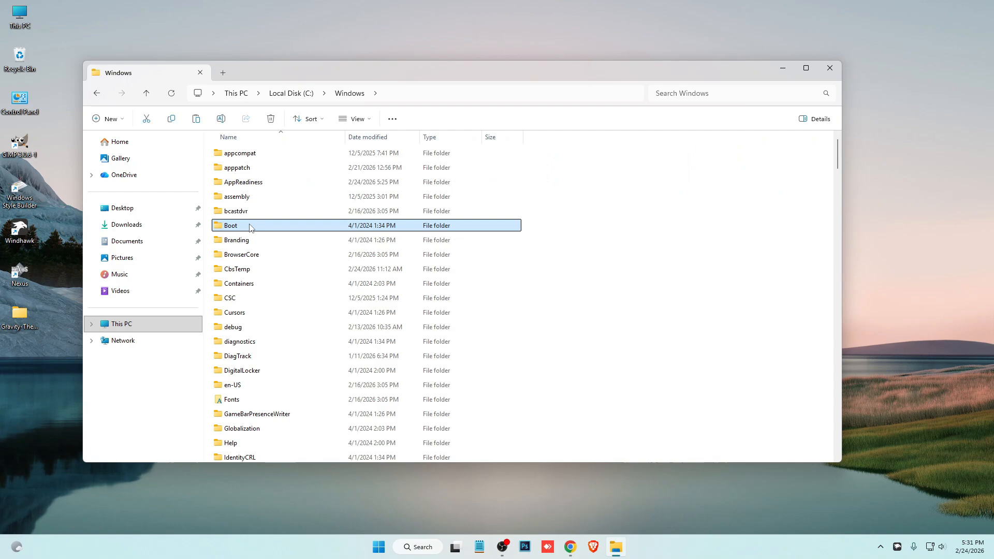
{"action": "key", "text": "r"}
{"action": "key", "text": "r"}
{"action": "key", "text": "r"}
{"action": "double_click", "coordinate": [246, 181]}
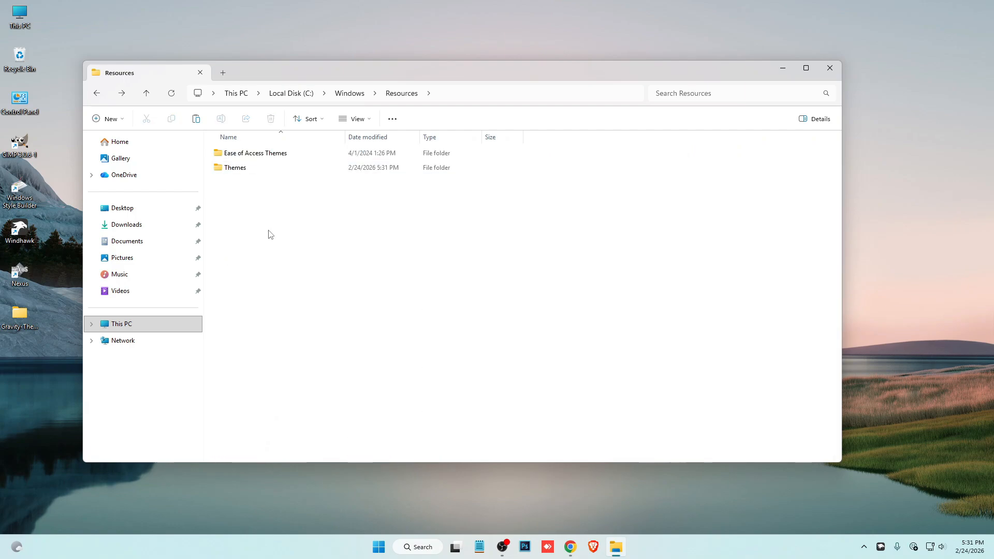
{"action": "double_click", "coordinate": [261, 170]}
{"action": "right_click", "coordinate": [645, 238]}
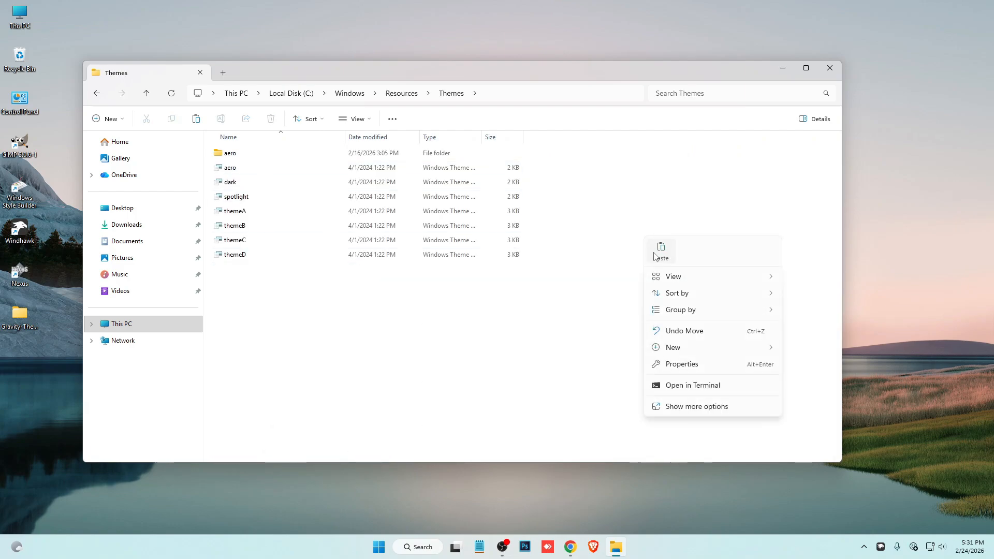
{"action": "left_click", "coordinate": [655, 255]}
{"action": "left_click", "coordinate": [465, 223]}
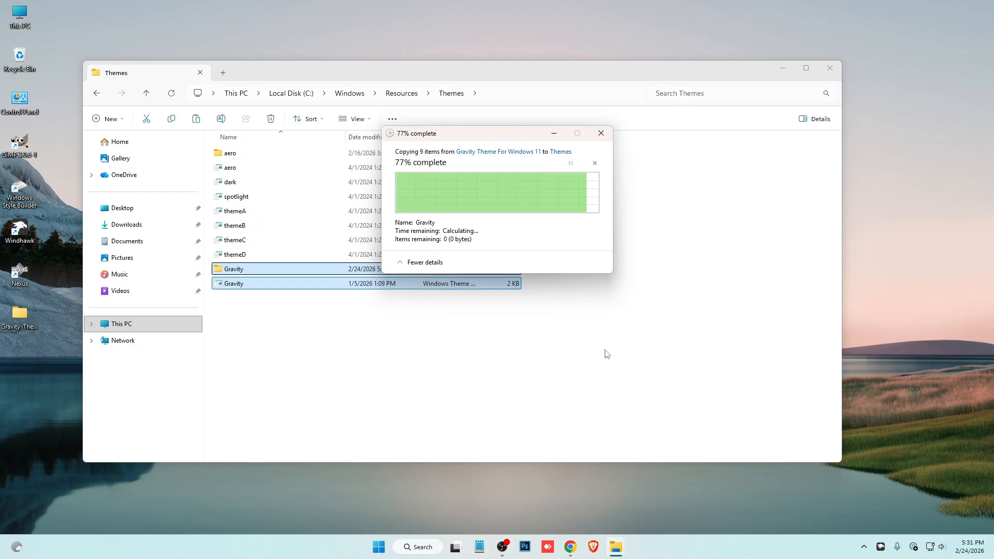
{"action": "left_click", "coordinate": [595, 366]}
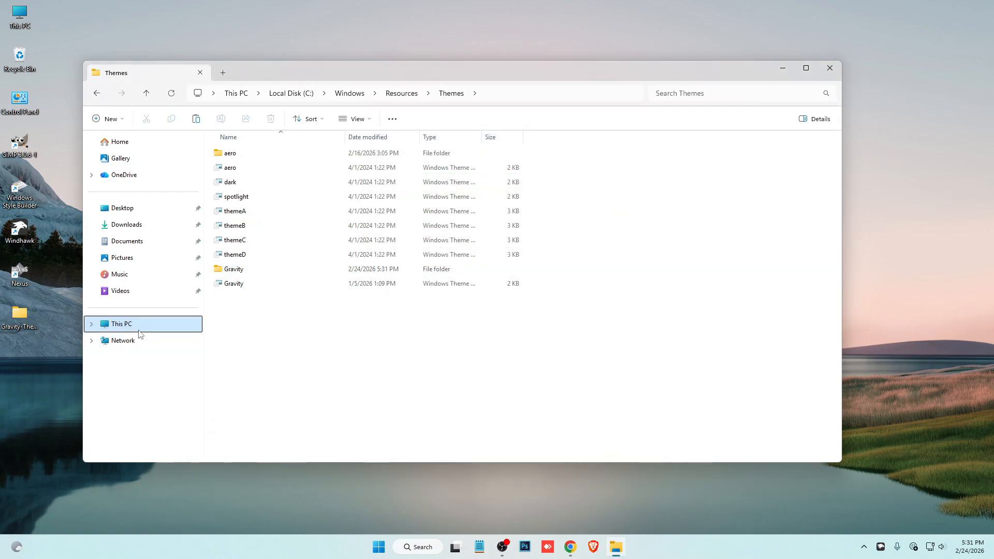
Run ThemeTool as administrator again from the inner SecureUxTheme-amd64 folder on Local Disk (C:)
{"action": "left_click", "coordinate": [121, 324]}
{"action": "double_click", "coordinate": [323, 179]}
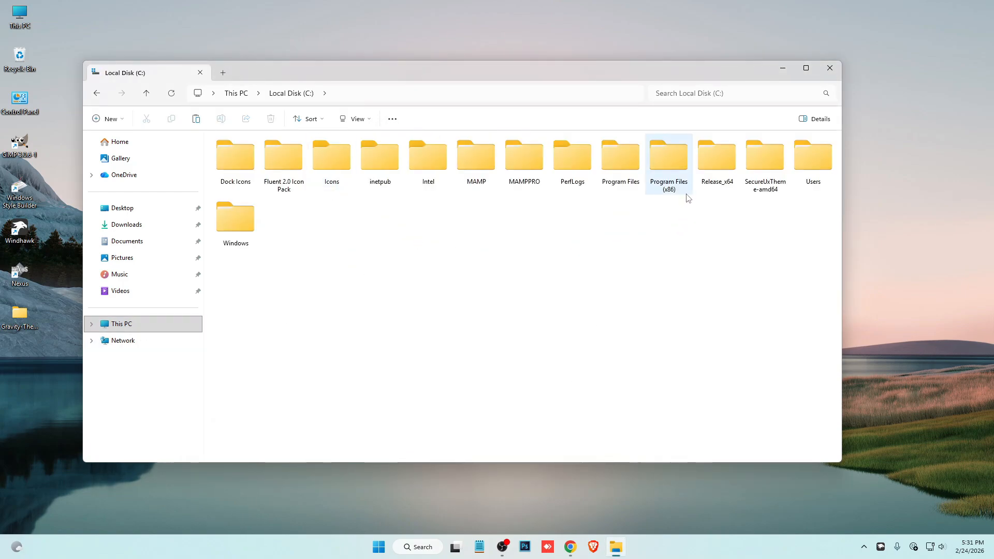
{"action": "double_click", "coordinate": [766, 161]}
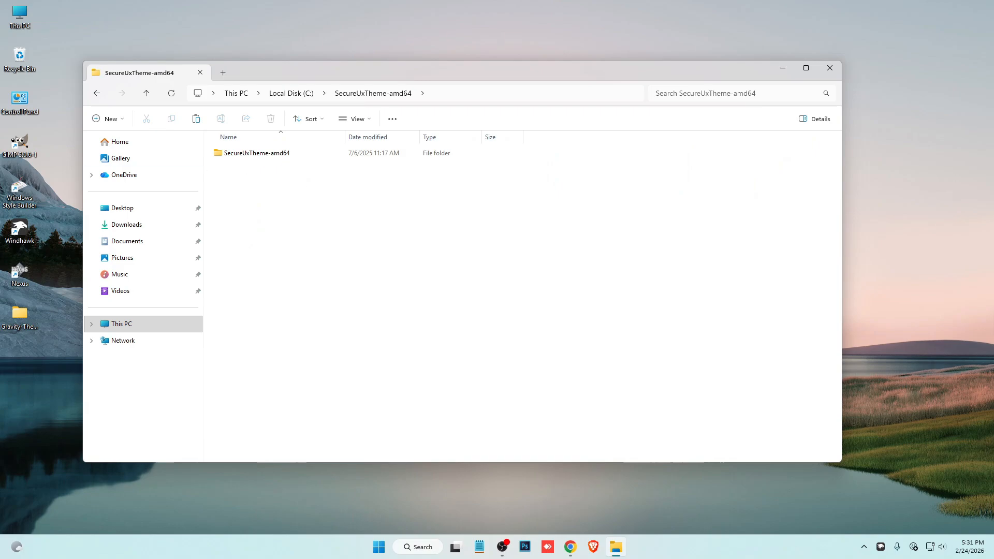
{"action": "double_click", "coordinate": [262, 155]}
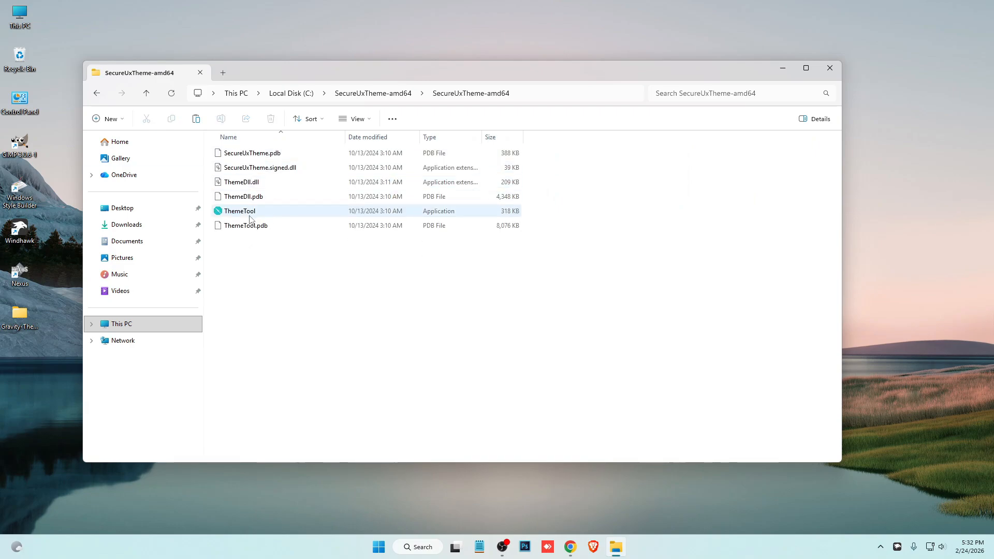
{"action": "right_click", "coordinate": [250, 218]}
{"action": "left_click", "coordinate": [306, 302]}
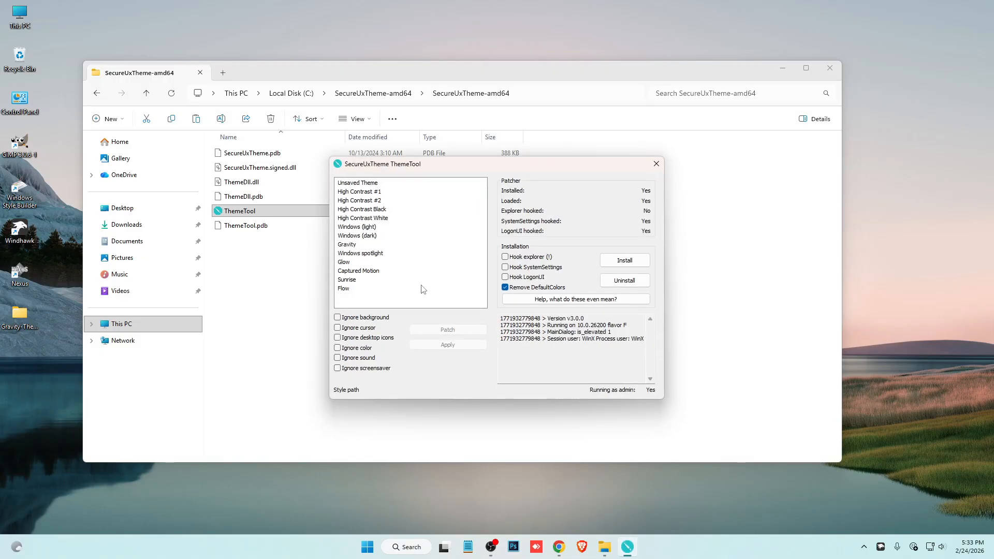
Apply the Gravity theme with ThemeTool and close the tool
{"action": "left_click", "coordinate": [343, 245]}
{"action": "left_click", "coordinate": [451, 345]}
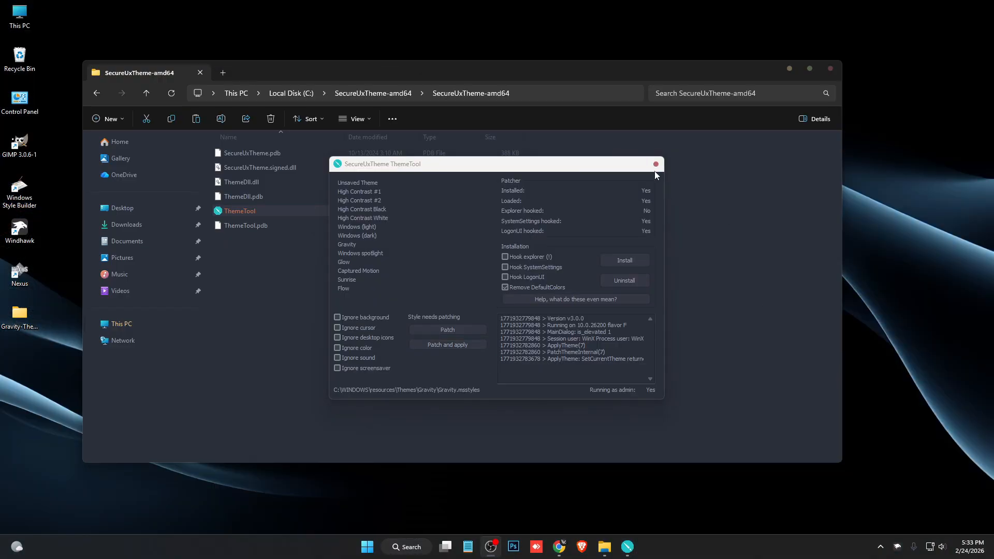
{"action": "left_click", "coordinate": [655, 164]}
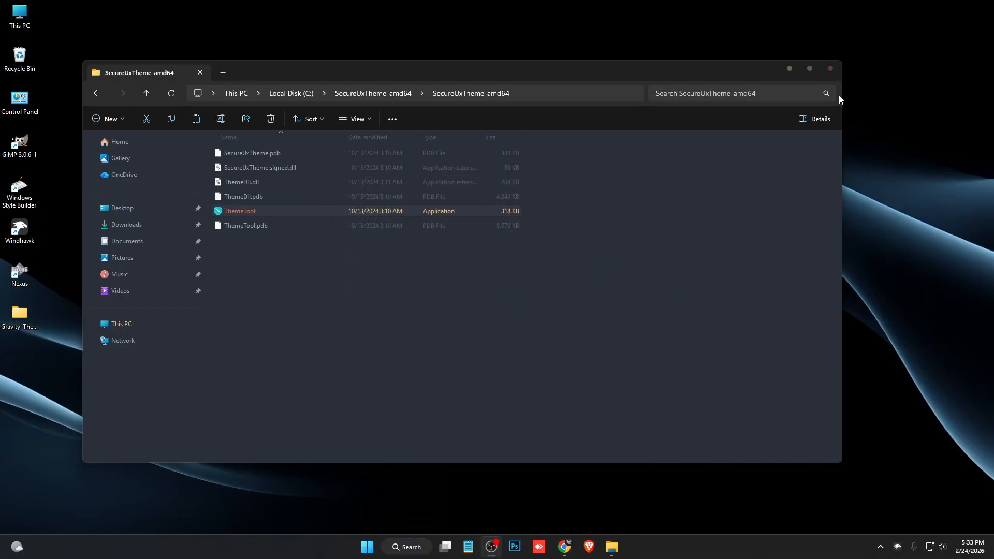
Close the SecureUxTheme-amd64 folder window and open Windhawk
{"action": "left_click", "coordinate": [830, 68]}
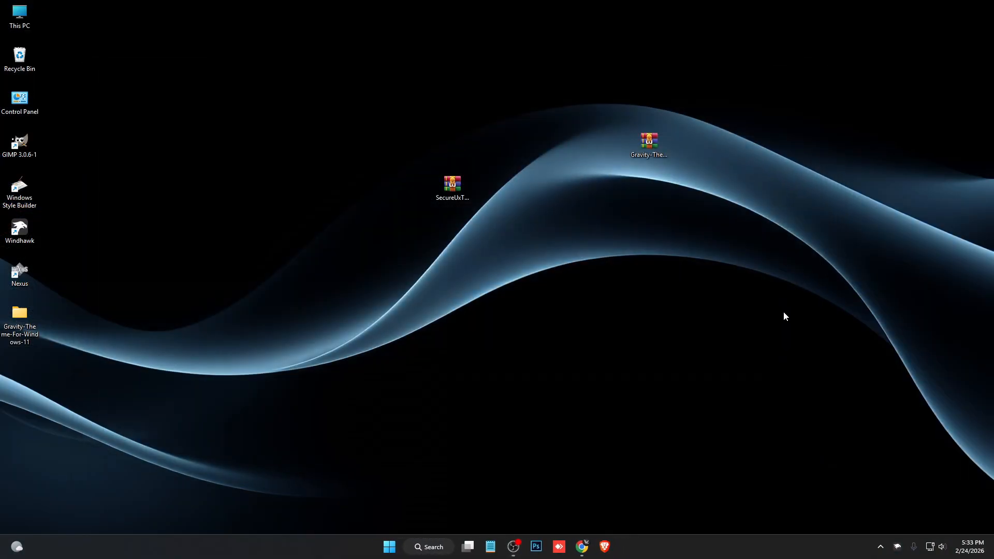
{"action": "left_click", "coordinate": [897, 547]}
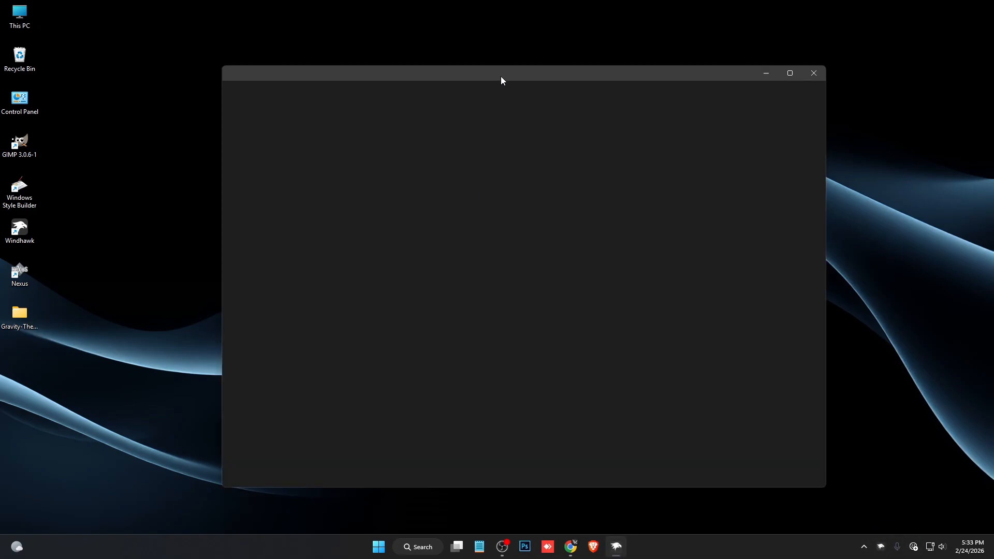
{"action": "left_click_drag", "start_coordinate": [500, 77], "coordinate": [493, 54]}
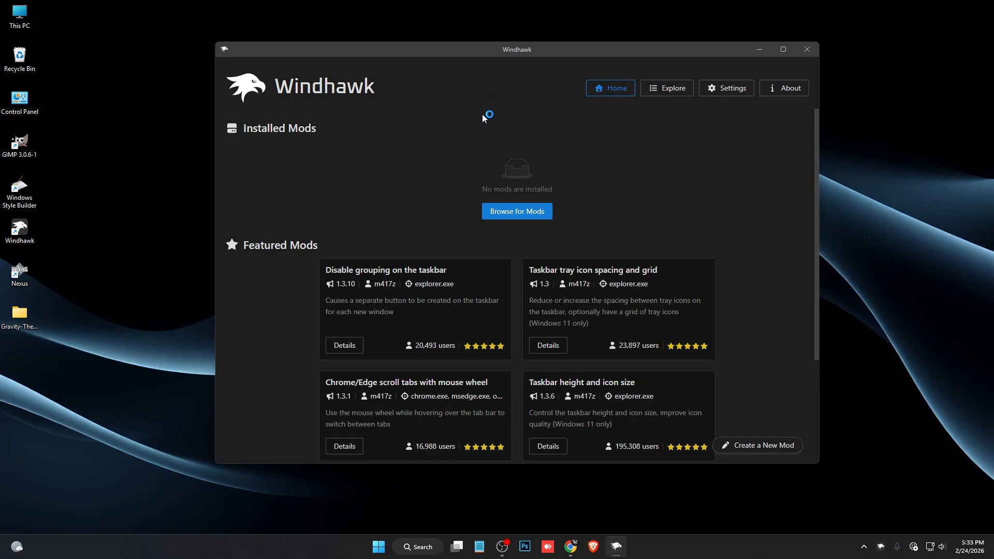
Find the Windows 11 File Explorer Styler mod among Windhawk's available mods and install it, accepting the installation prompt
{"action": "left_click", "coordinate": [516, 211]}
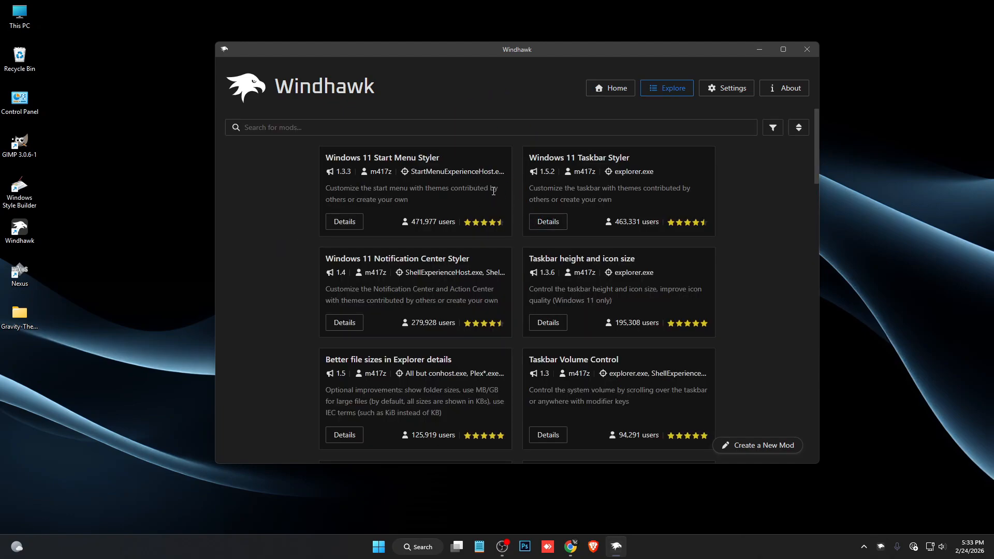
{"action": "scroll", "coordinate": [493, 191], "scroll_direction": "down", "scroll_amount": 3}
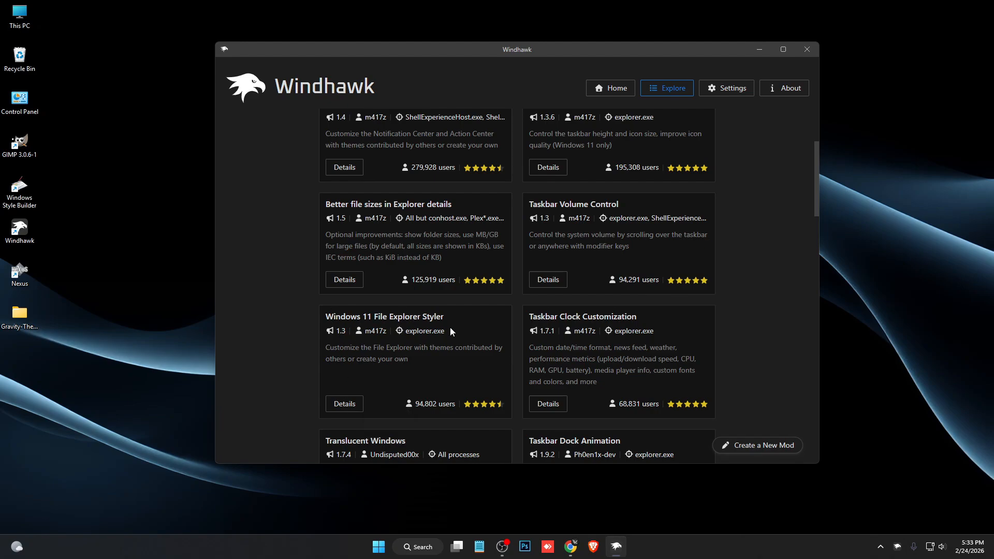
{"action": "left_click", "coordinate": [345, 405]}
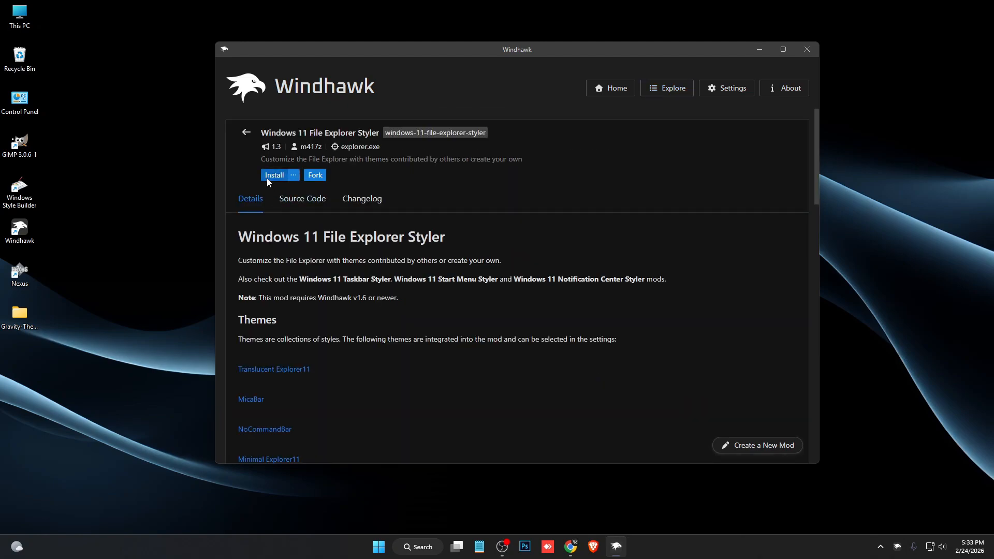
{"action": "left_click", "coordinate": [273, 176]}
{"action": "left_click", "coordinate": [570, 347]}
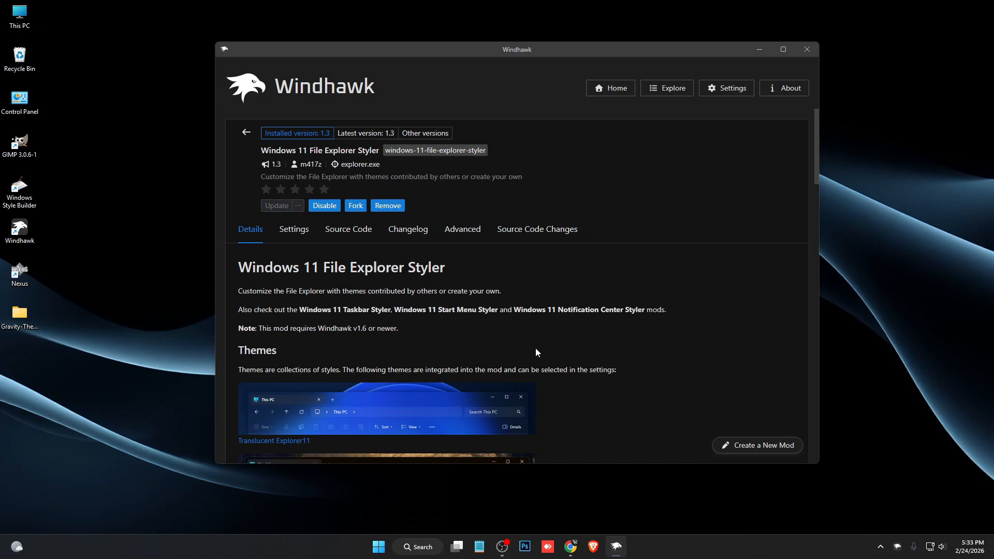
Set the File Explorer Styler mod's theme to Minimal Explorer11 and save the settings
{"action": "left_click", "coordinate": [302, 231]}
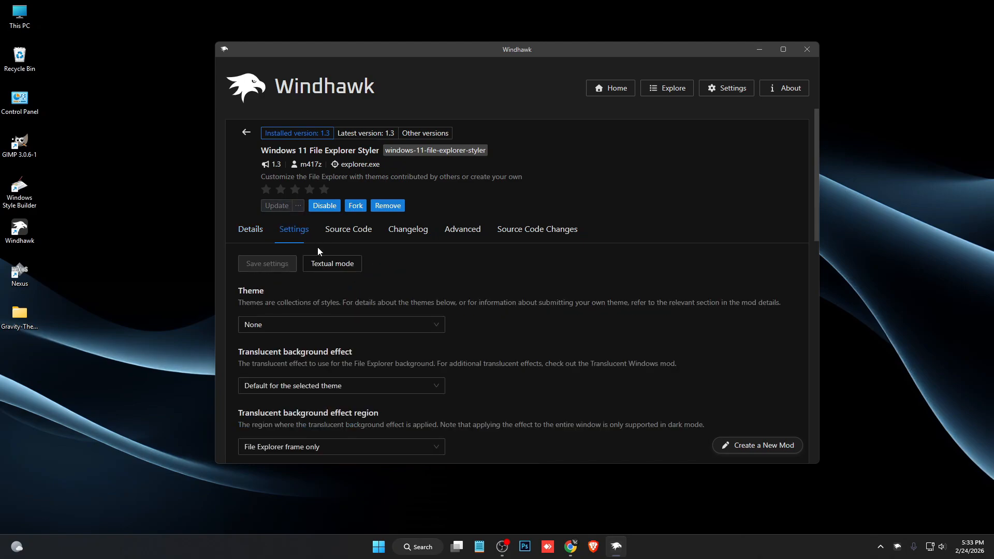
{"action": "left_click", "coordinate": [278, 326]}
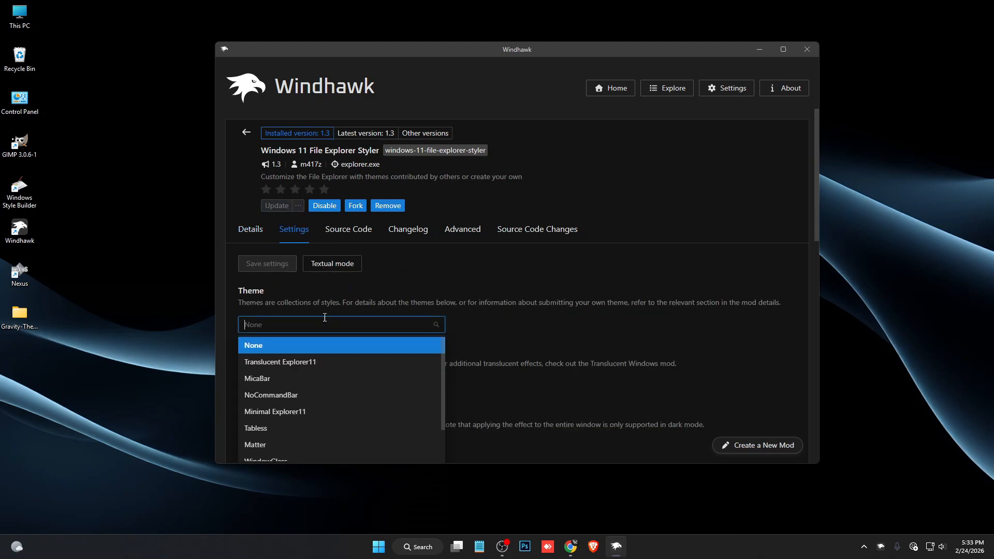
{"action": "left_click", "coordinate": [278, 412]}
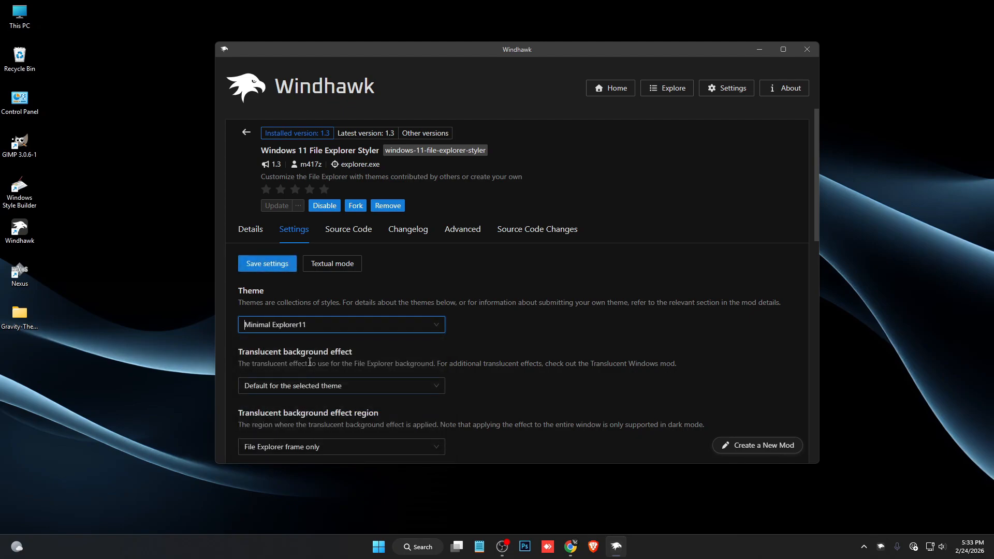
{"action": "left_click", "coordinate": [262, 268]}
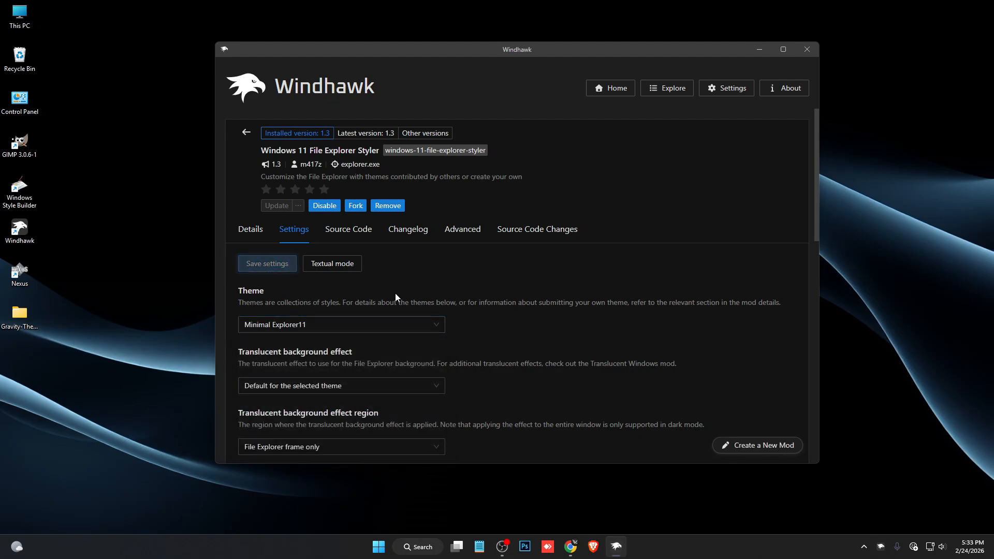
Return to the mod list, check the restyled File Explorer in This PC, and close that window
{"action": "left_click", "coordinate": [243, 135]}
{"action": "double_click", "coordinate": [19, 16]}
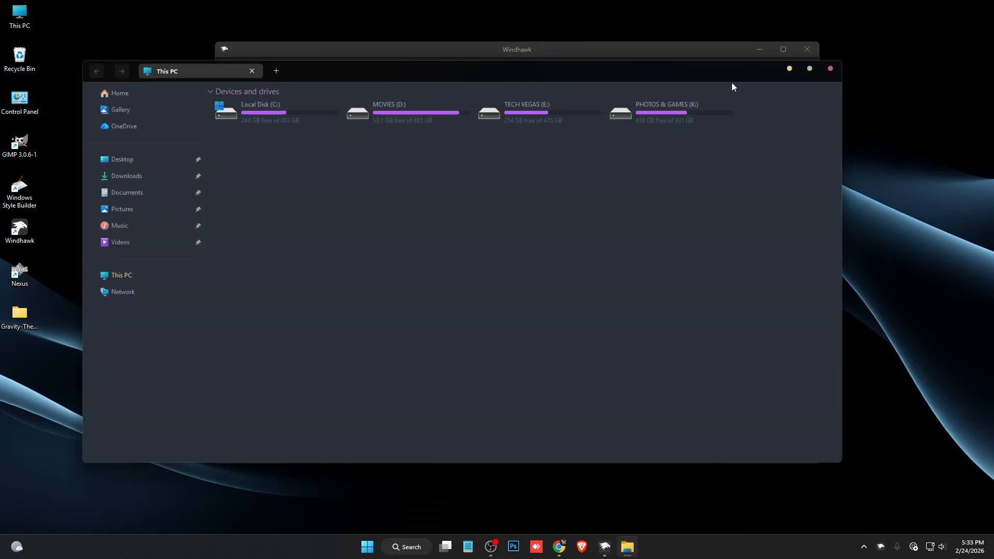
{"action": "left_click", "coordinate": [835, 73]}
Search the mods for "hide" and install Hide Home, Gallery & OneDrive in Explorer, accepting the installation prompt
{"action": "scroll", "coordinate": [453, 192], "scroll_direction": "up", "scroll_amount": 5}
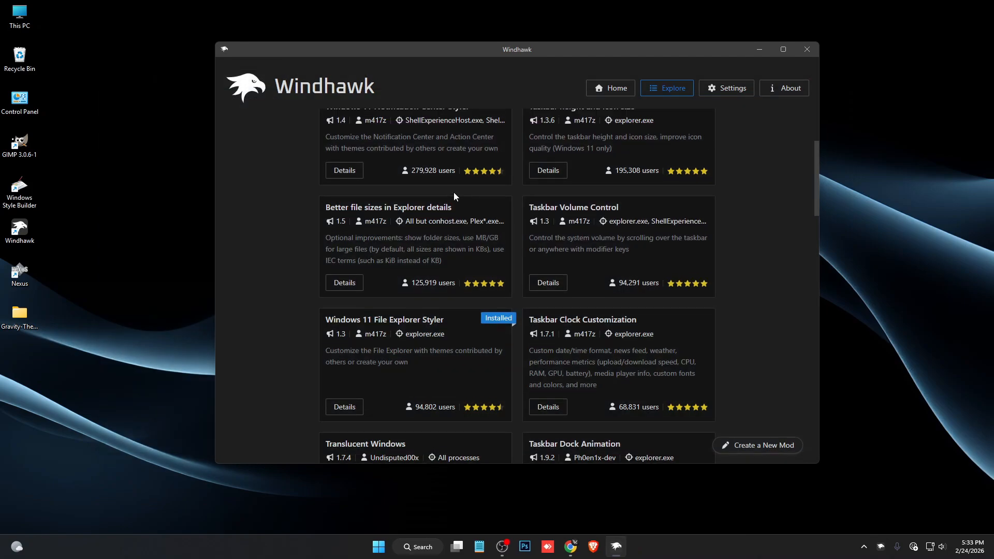
{"action": "left_click", "coordinate": [424, 124]}
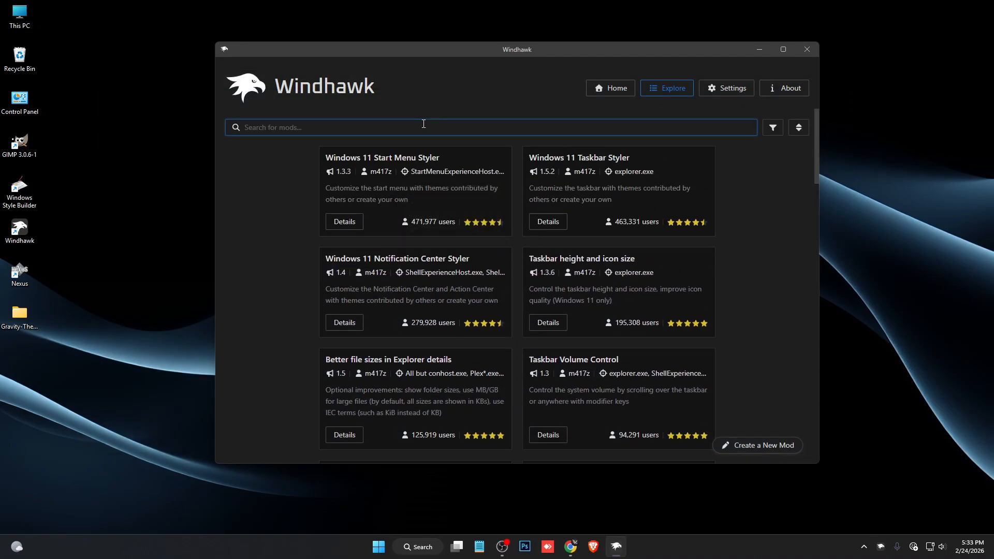
{"action": "type", "text": "hide"}
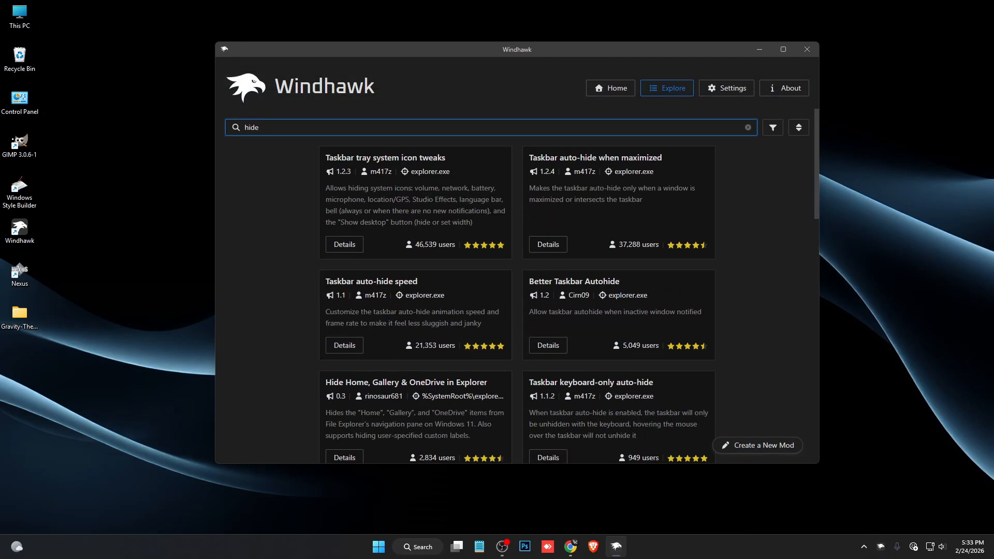
{"action": "scroll", "coordinate": [604, 232], "scroll_direction": "down", "scroll_amount": 2}
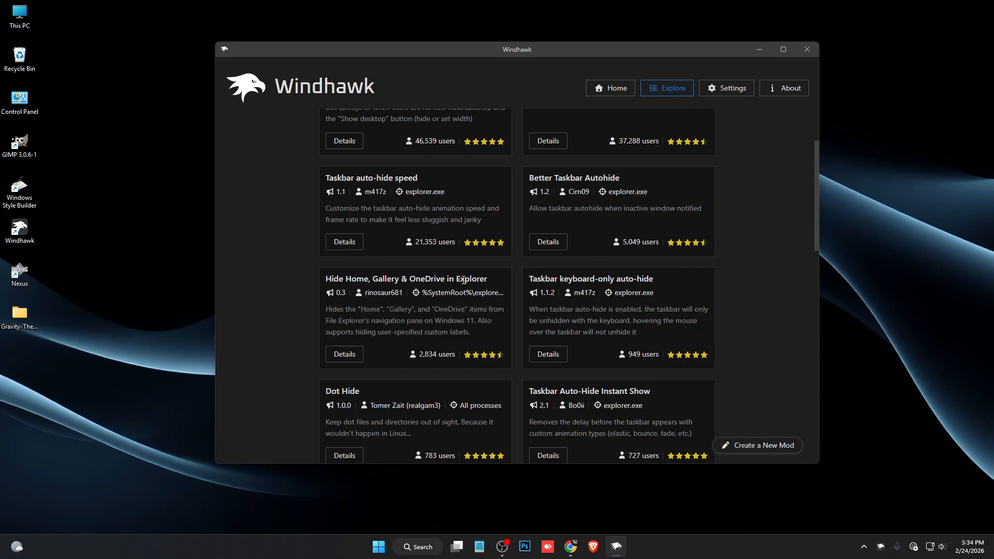
{"action": "left_click", "coordinate": [344, 354]}
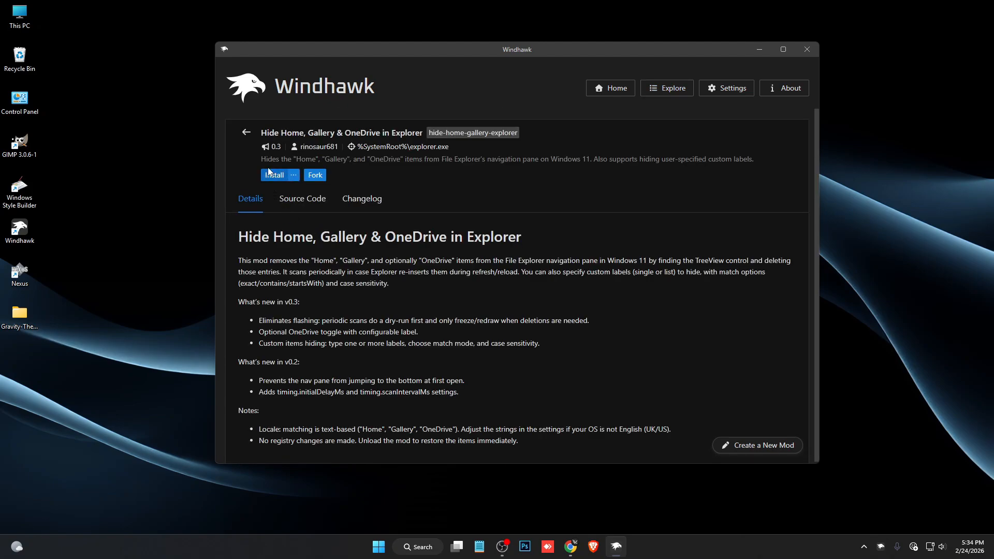
{"action": "left_click", "coordinate": [274, 177]}
{"action": "left_click", "coordinate": [625, 331]}
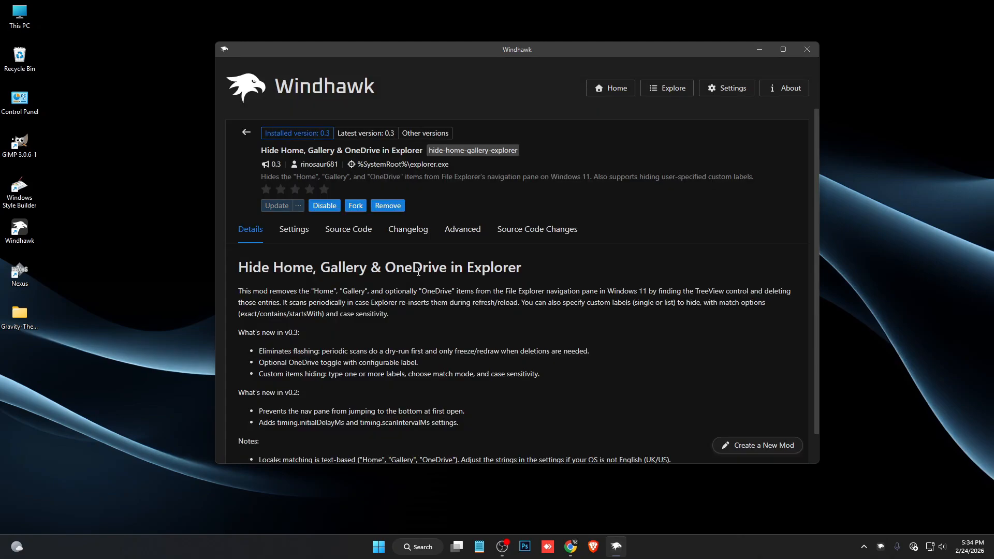
Check File Explorer's navigation pane in This PC, close the window, and return to the mod search results
{"action": "double_click", "coordinate": [19, 16]}
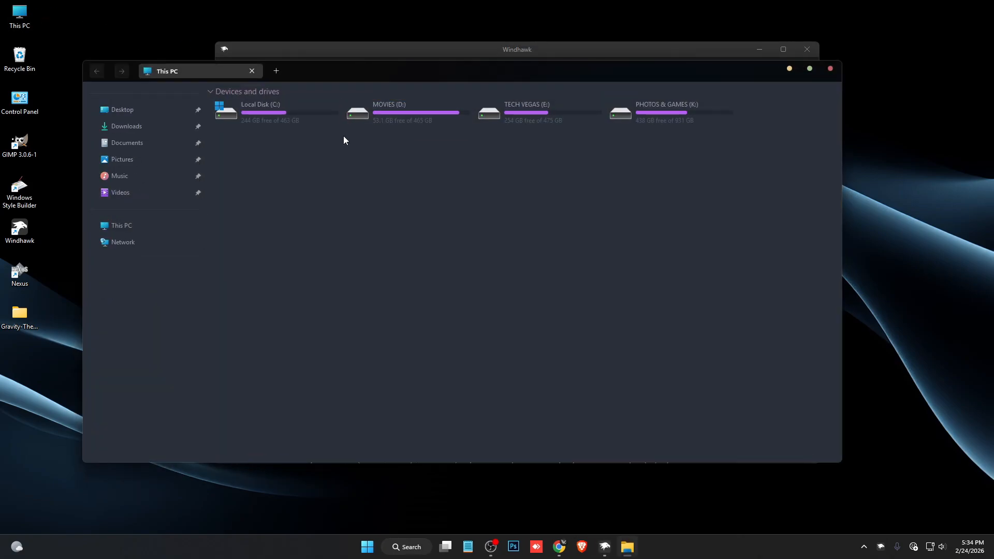
{"action": "left_click", "coordinate": [829, 69]}
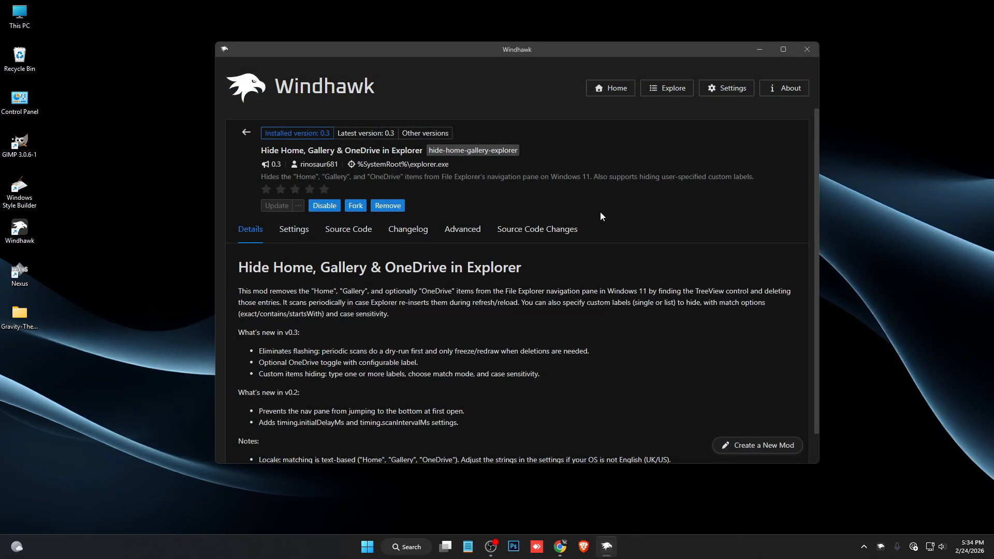
{"action": "left_click", "coordinate": [247, 133]}
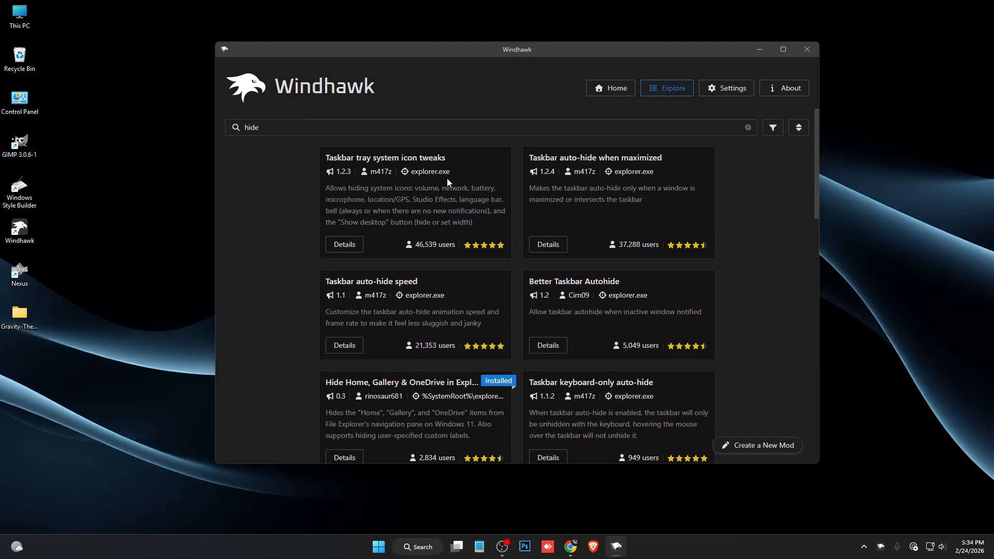
Search the mods for "resou" and install the Resource Redirect mod, accepting the installation prompt
{"action": "left_click_drag", "start_coordinate": [302, 128], "coordinate": [193, 129]}
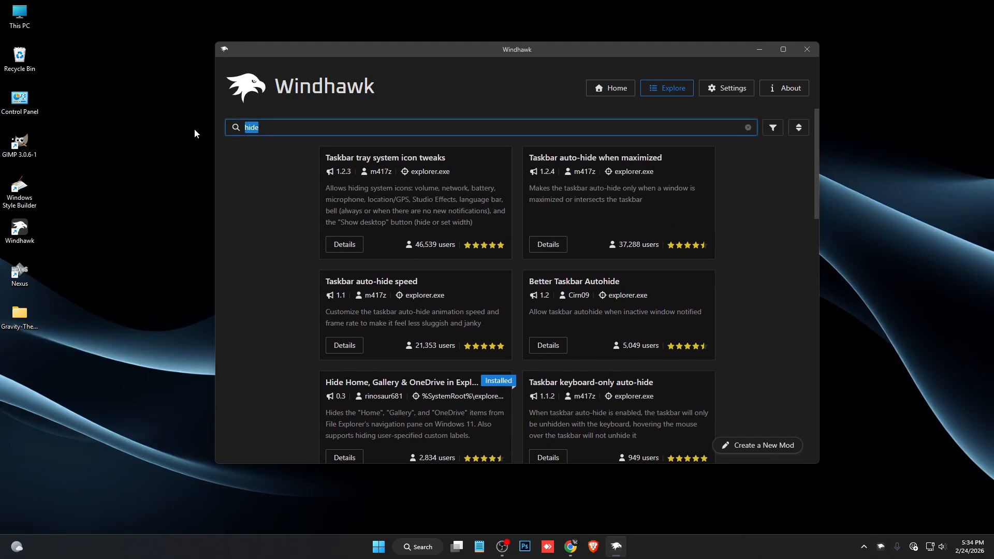
{"action": "type", "text": "resou"}
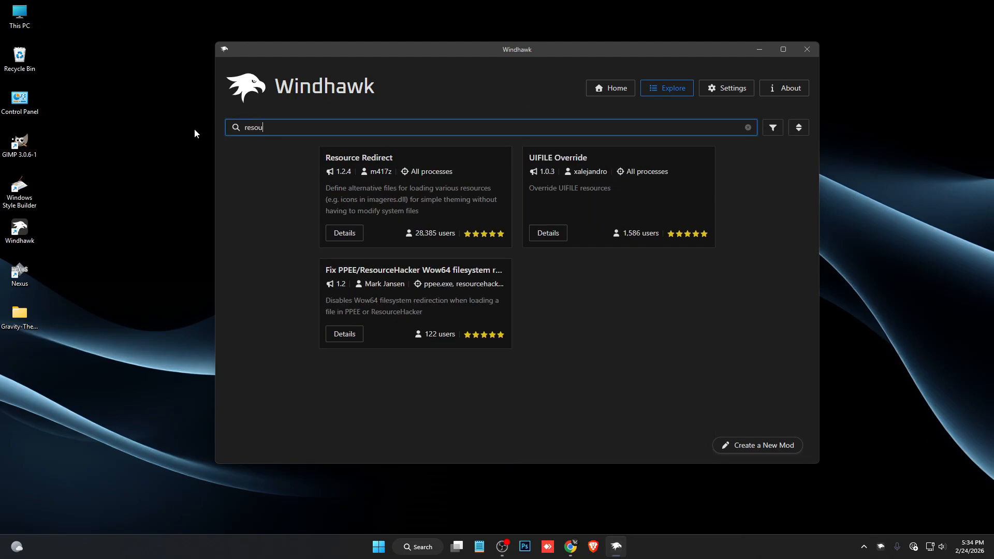
{"action": "left_click", "coordinate": [344, 233]}
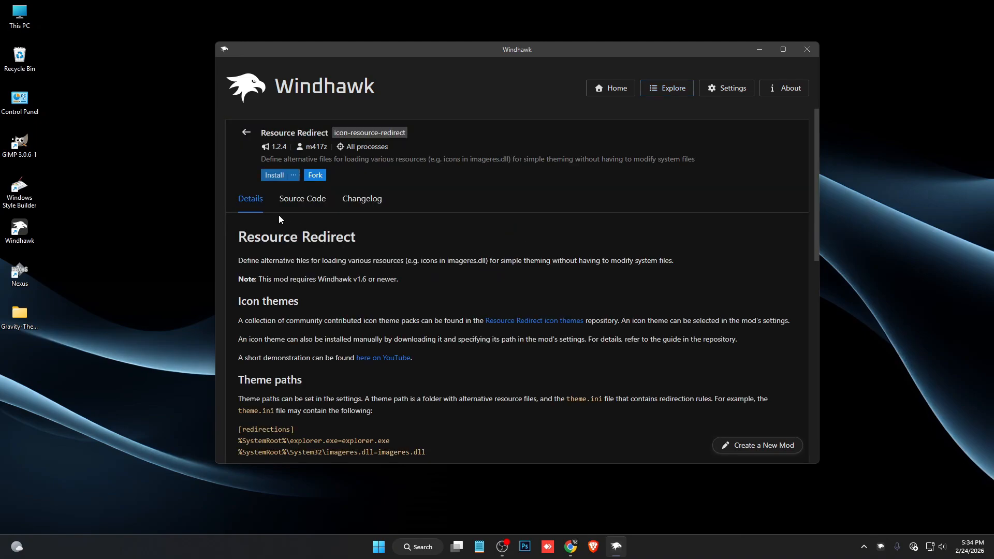
{"action": "left_click", "coordinate": [275, 175]}
{"action": "left_click", "coordinate": [552, 323]}
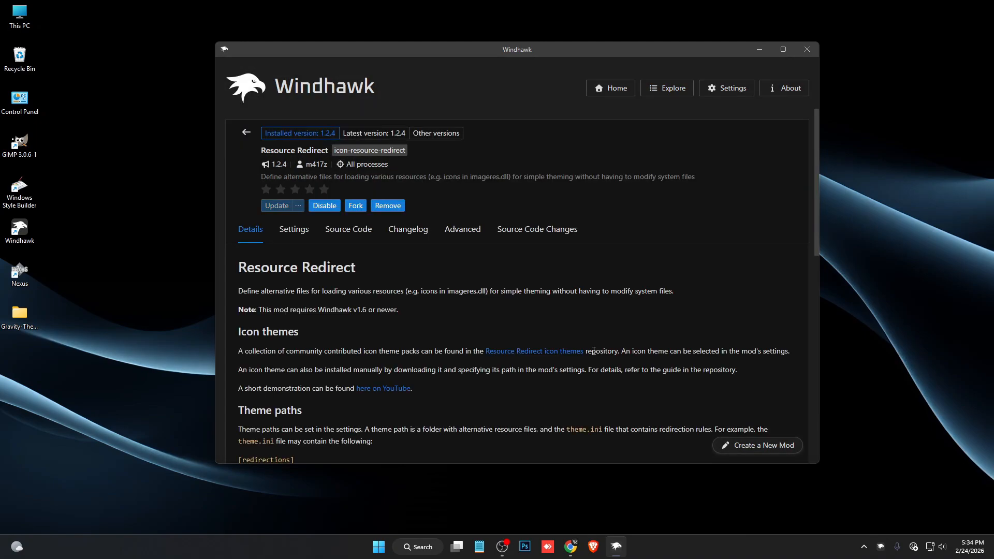
Set the Resource Redirect mod's icon theme to Rose Pine (by niivu) and save the settings
{"action": "left_click", "coordinate": [293, 230]}
{"action": "scroll", "coordinate": [308, 277], "scroll_direction": "down", "scroll_amount": 1}
{"action": "left_click", "coordinate": [308, 277]}
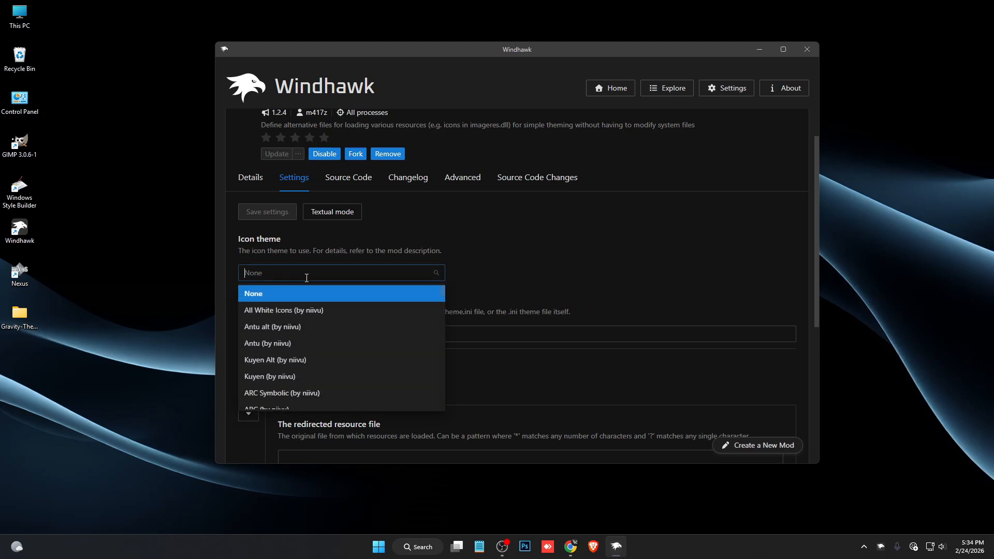
{"action": "scroll", "coordinate": [321, 347], "scroll_direction": "down", "scroll_amount": 8}
{"action": "scroll", "coordinate": [319, 357], "scroll_direction": "down", "scroll_amount": 3}
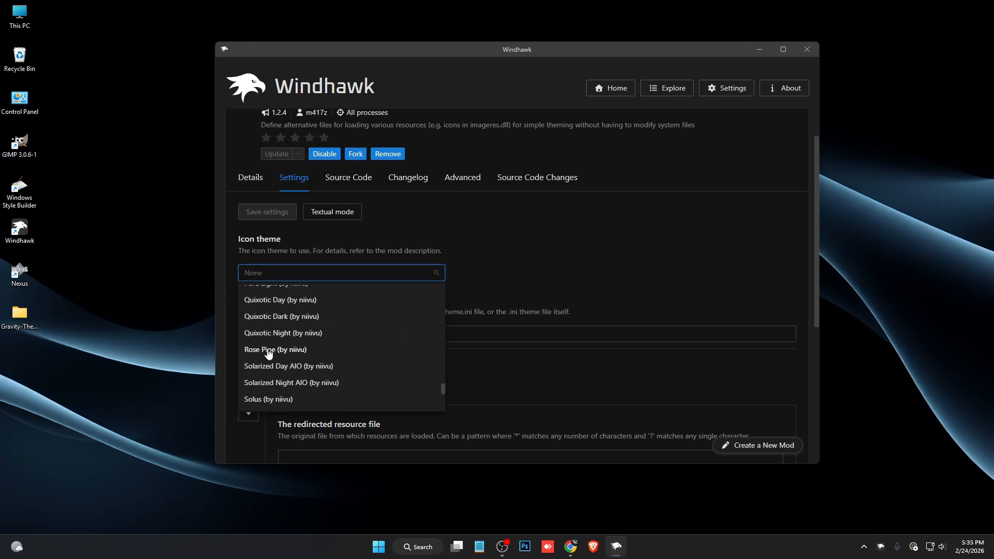
{"action": "left_click", "coordinate": [265, 350]}
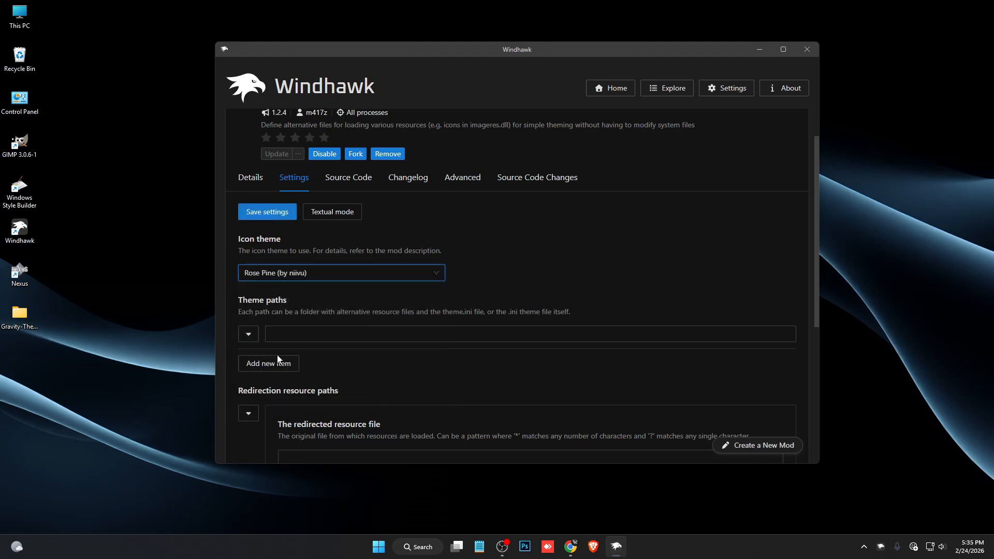
{"action": "left_click", "coordinate": [264, 213]}
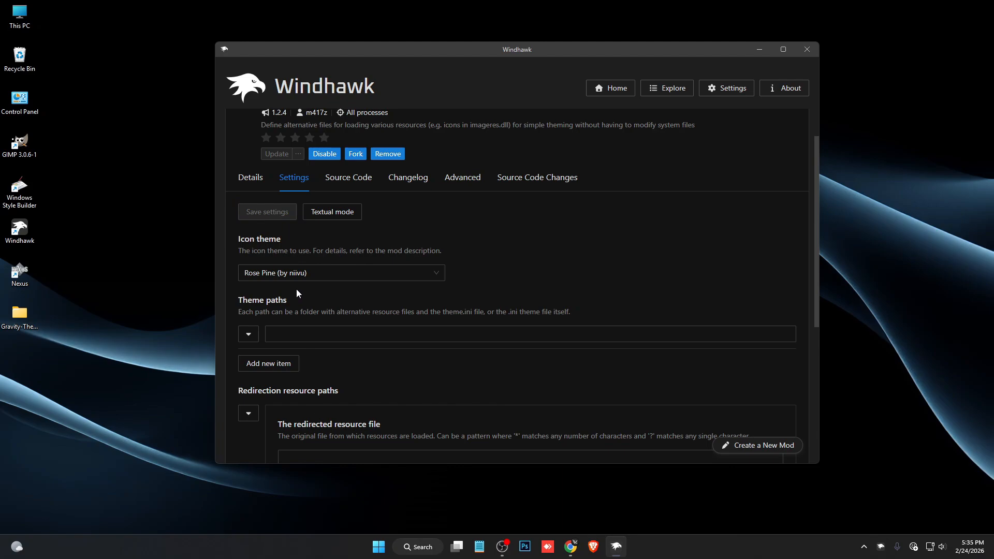
{"action": "left_click", "coordinate": [520, 283]}
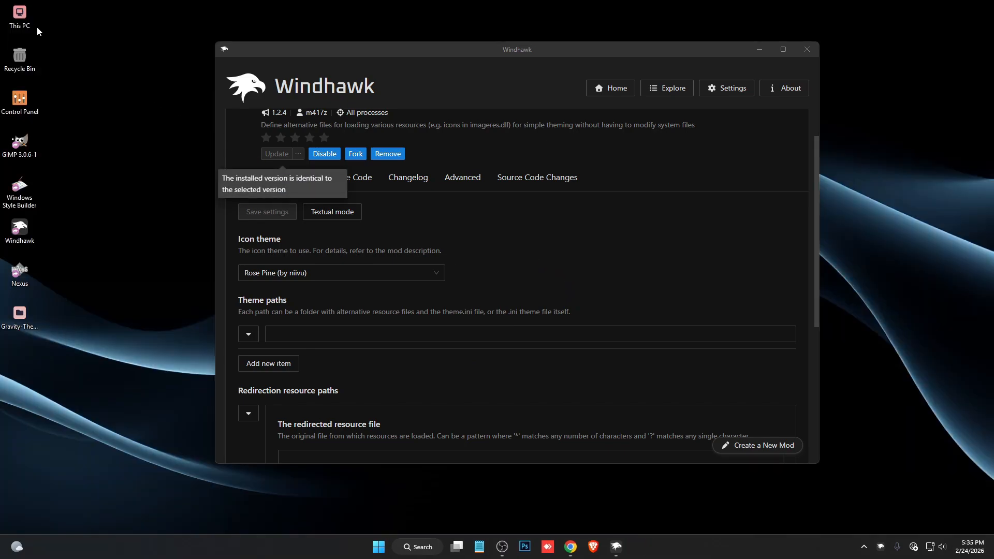
Examine the new drive and folder icons in This PC and Local Disk (C:)
{"action": "double_click", "coordinate": [20, 20]}
{"action": "double_click", "coordinate": [281, 113]}
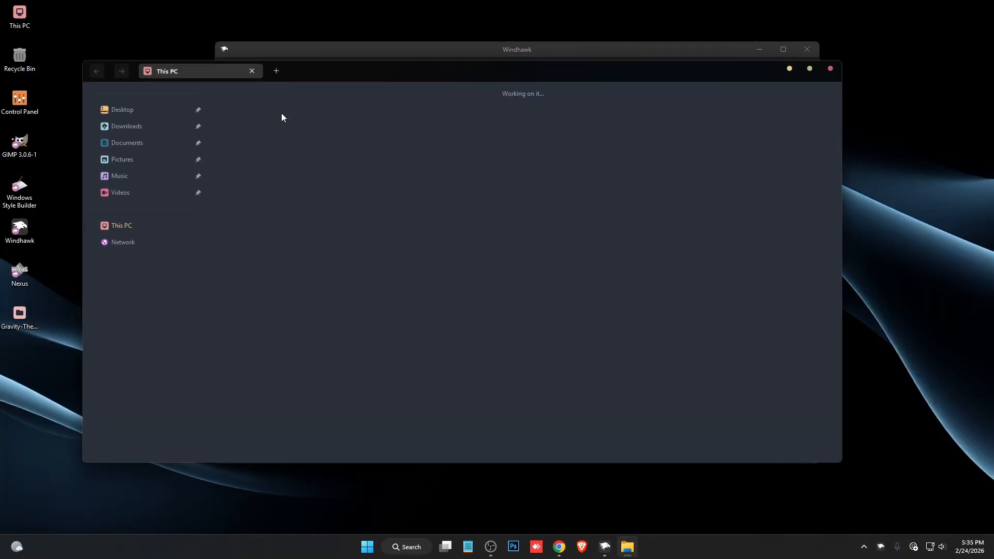
{"action": "left_click_drag", "start_coordinate": [618, 71], "coordinate": [645, 57]}
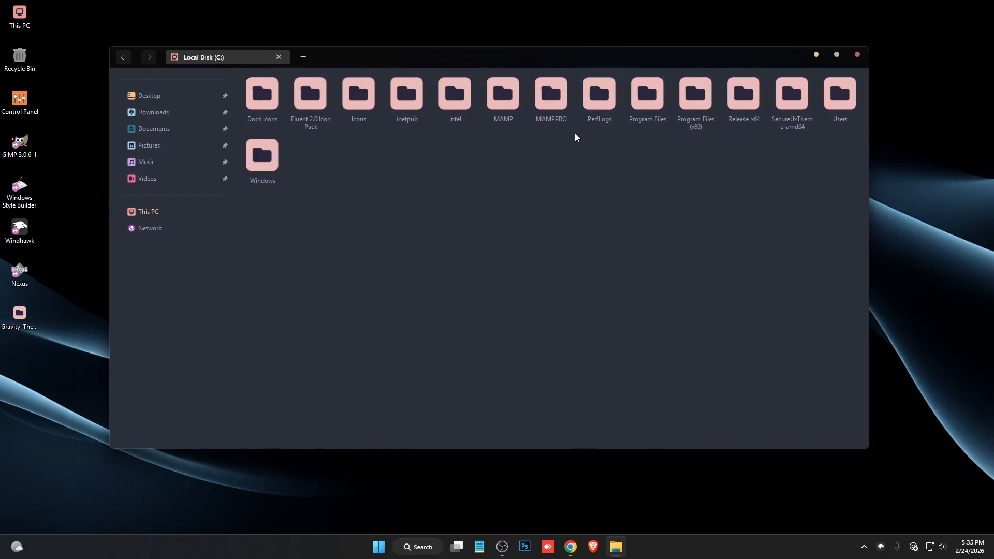
{"action": "left_click", "coordinate": [149, 212]}
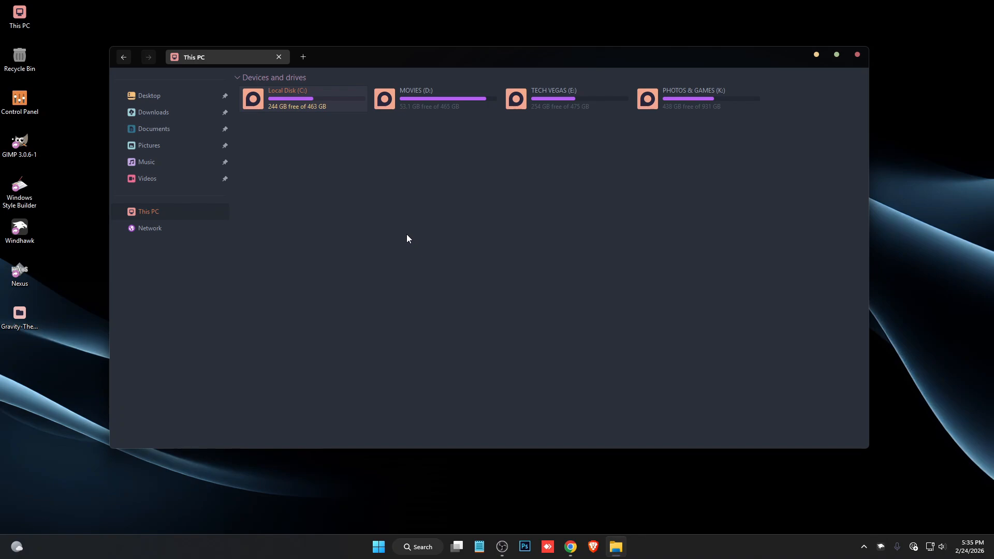
{"action": "double_click", "coordinate": [285, 104]}
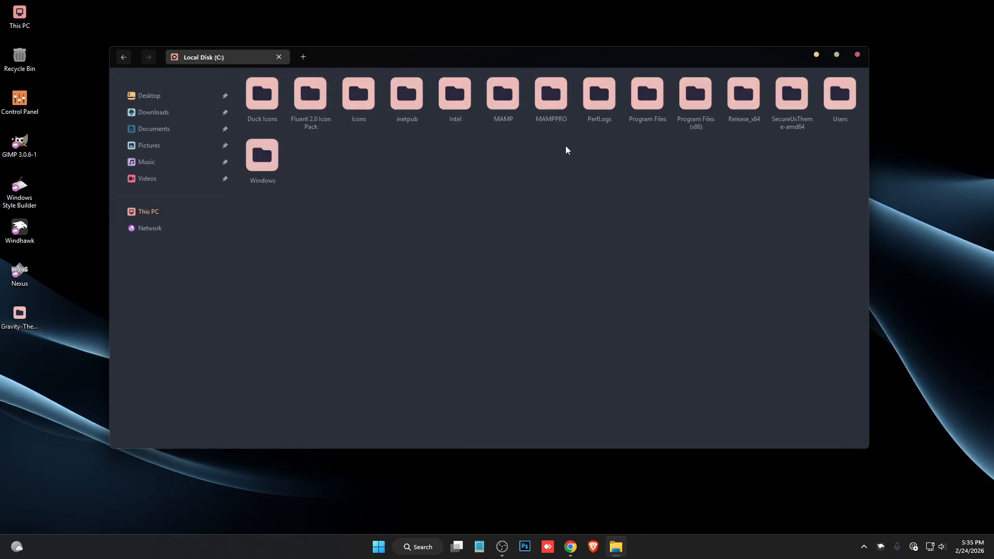